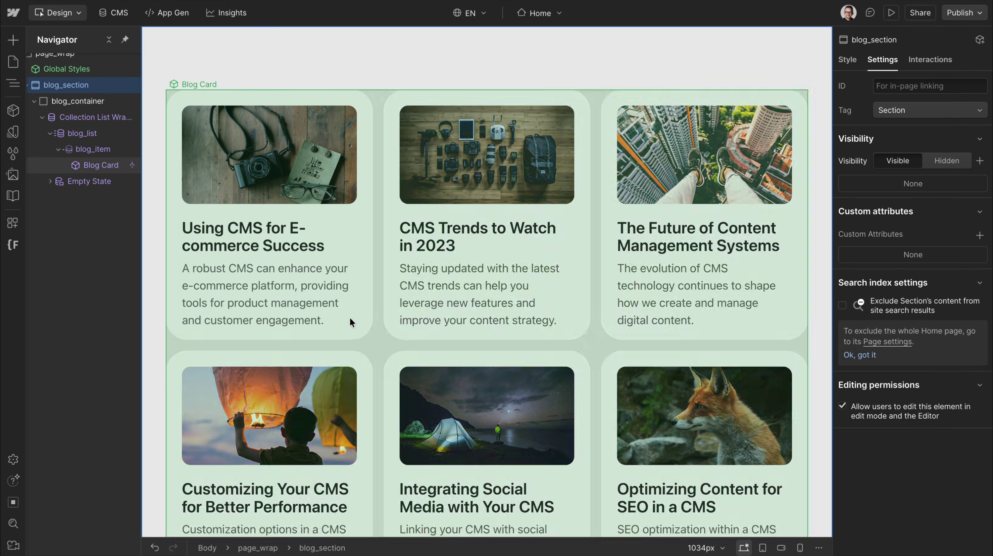
Step: Switch to the Webflow Designer tab showing the Blog Card collection list
click(343, 324)
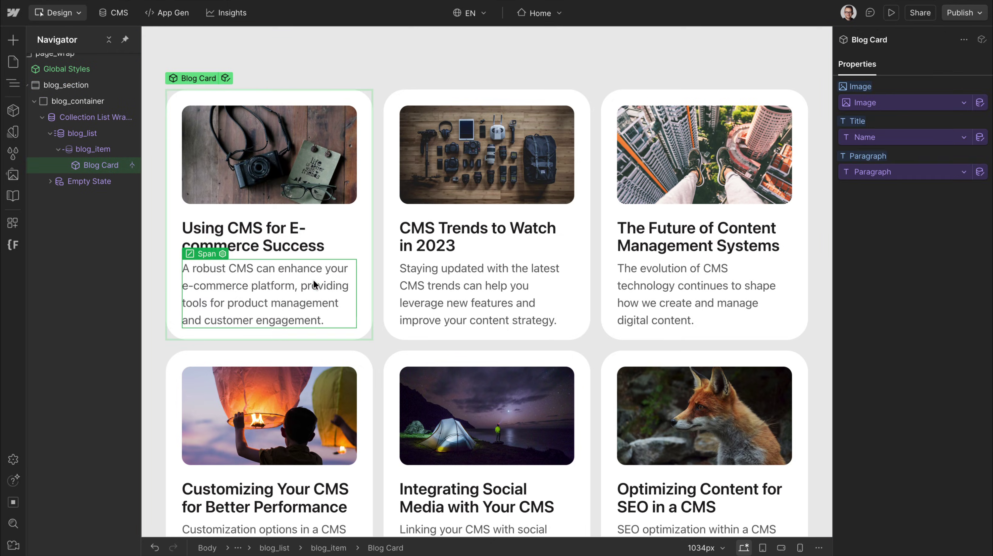
Step: Add a new Div Block inside blog_container and give it the class blog_list
click(90, 103)
key(ctrl+e)
key(Return)
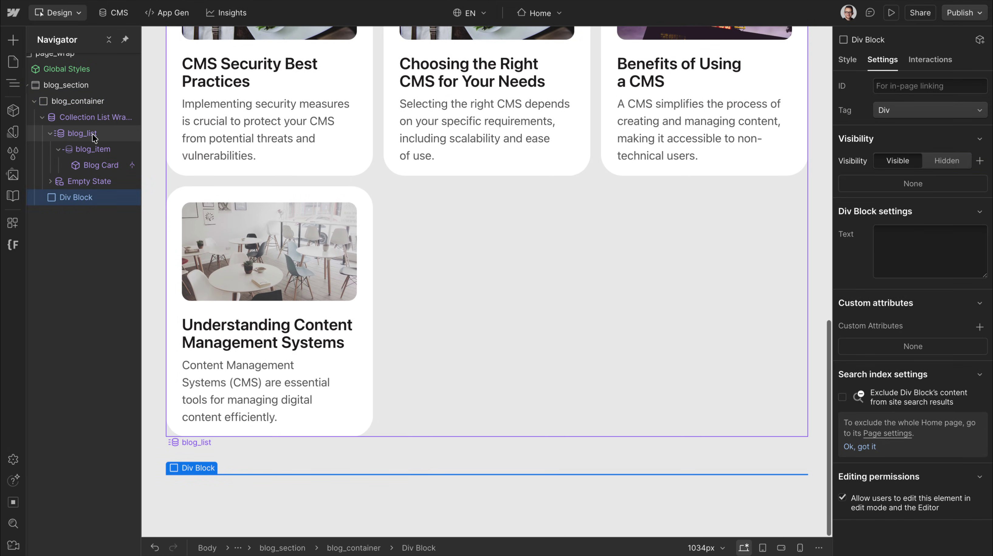
click(82, 133)
click(843, 60)
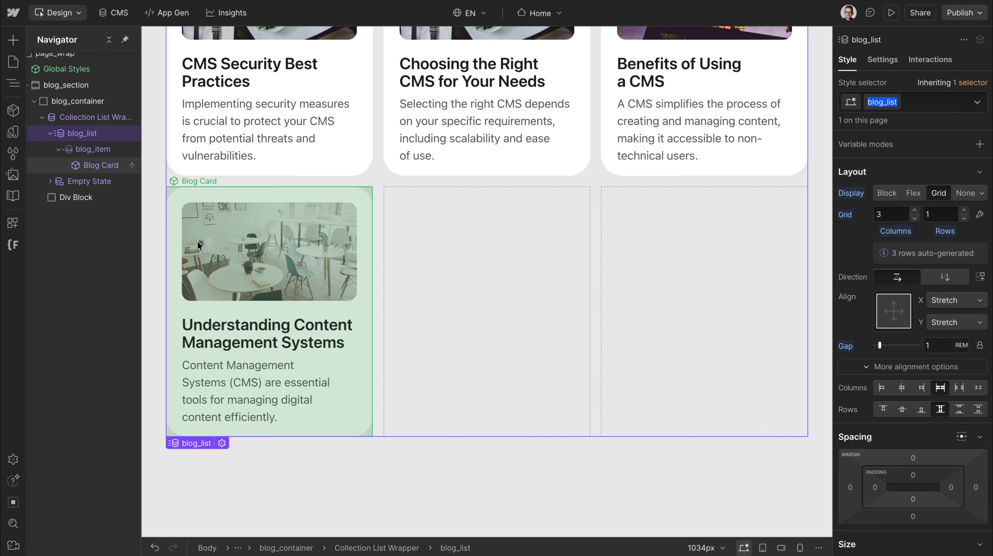
click(93, 202)
key(ctrl+Return)
text(blog_list)
key(Return)
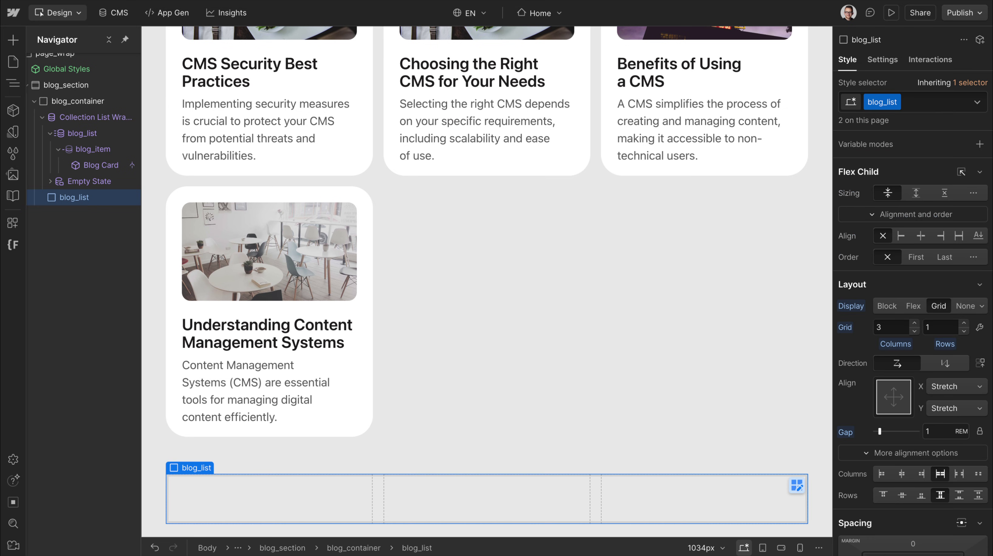
Step: Insert a child div inside blog_list with the class blog_item
key(ctrl+e)
text(div)
key(Return)
click(99, 151)
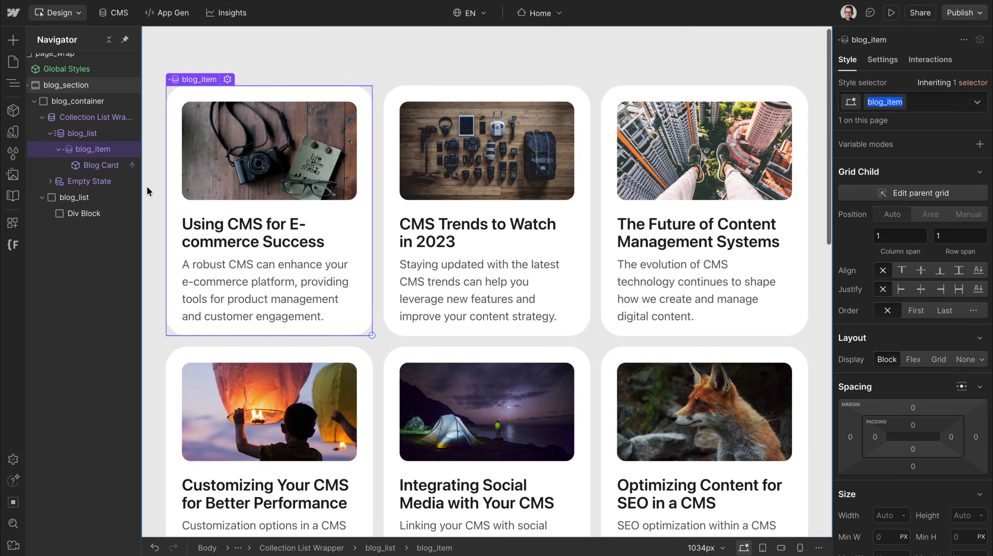
click(104, 210)
key(ctrl+Return)
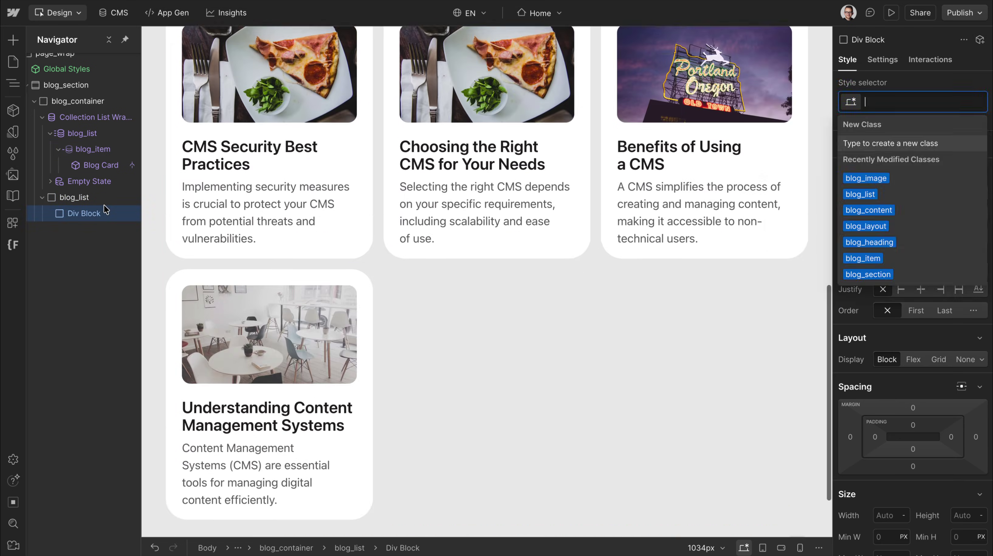
text(blog_item)
key(Return)
Step: Insert the Blog Card into blog_item, unlink it, and move blog_list above the Collection List Wrapper
key(ctrl+e)
text(card)
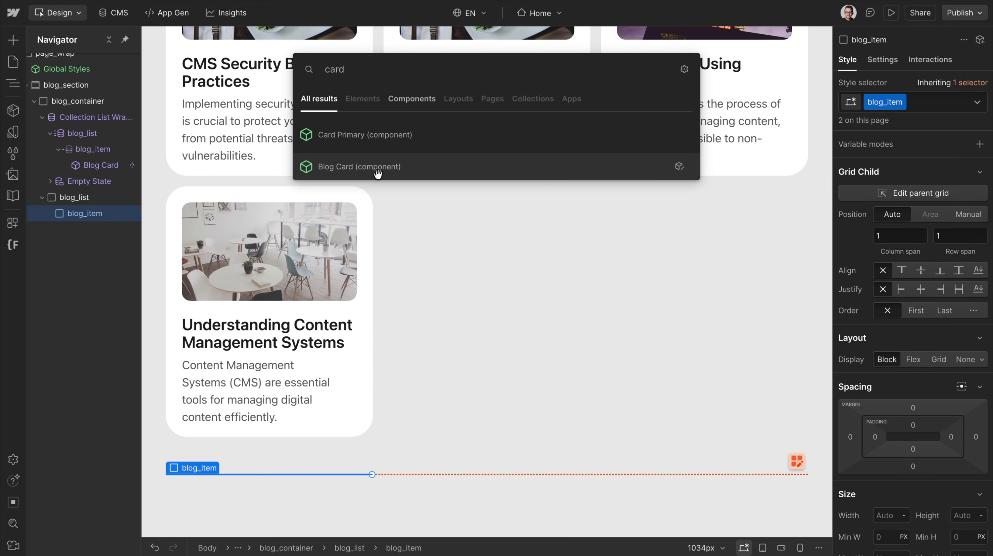
click(377, 172)
right_click(95, 232)
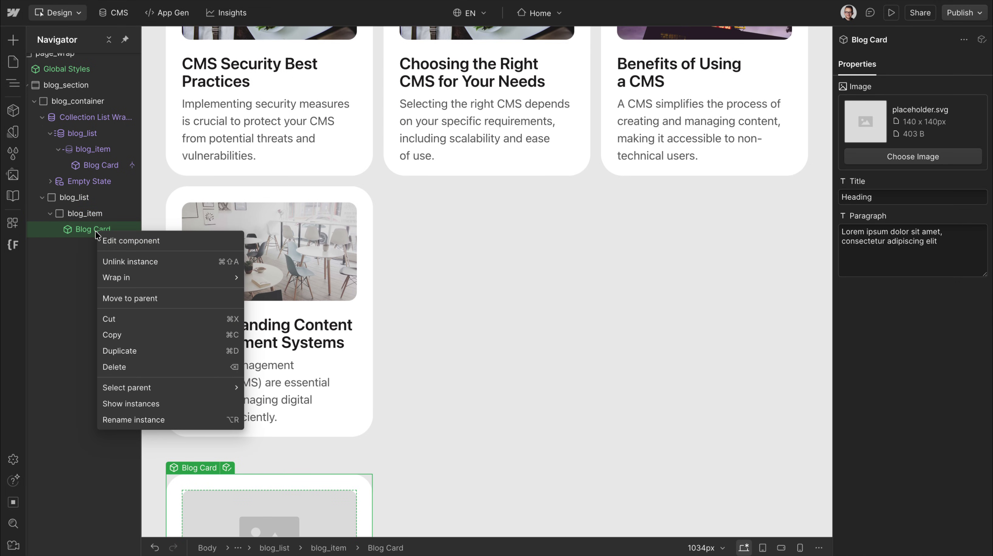
click(125, 259)
drag(77, 195, 45, 121)
Step: Duplicate blog_item, then give the first item an is-1 combo class spanning two columns
click(43, 118)
click(79, 134)
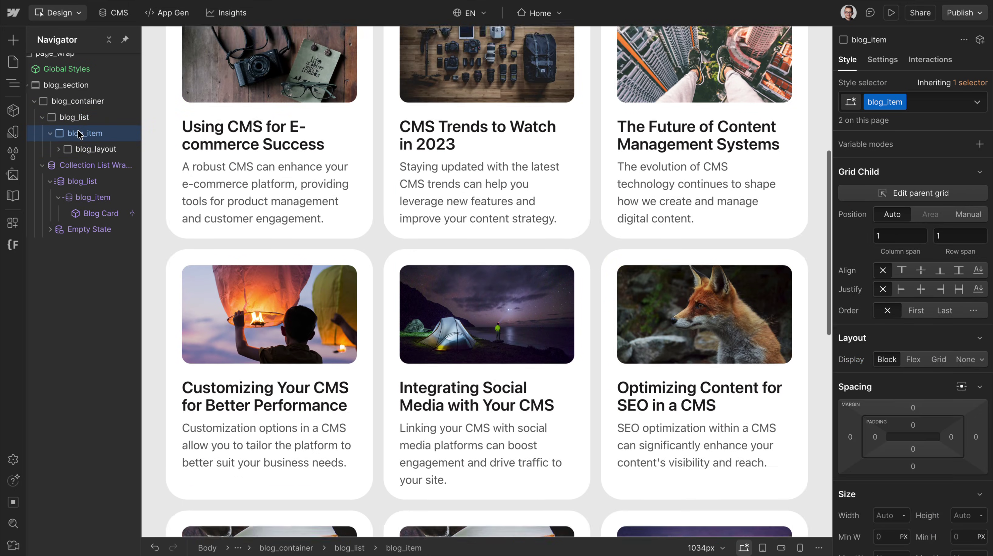
key(ctrl+d)
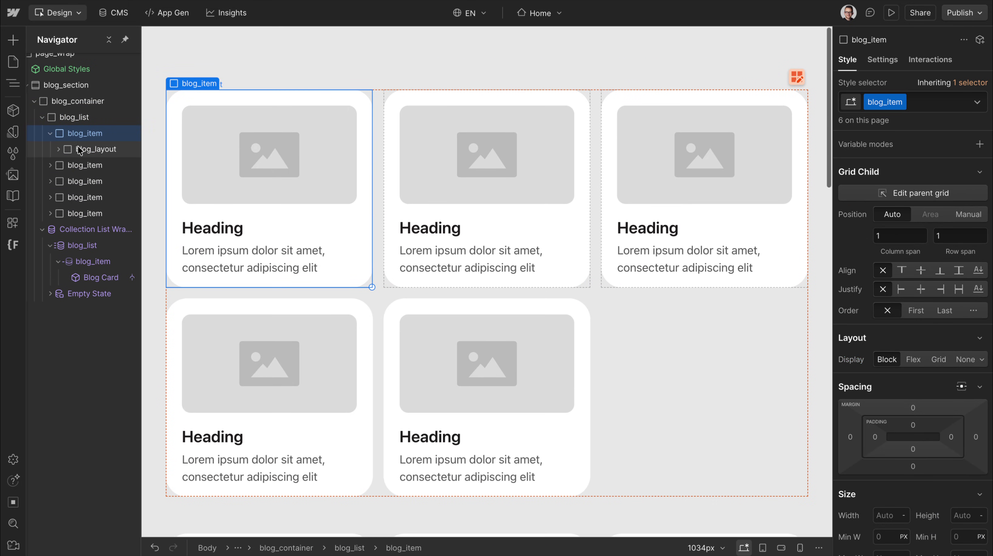
click(934, 104)
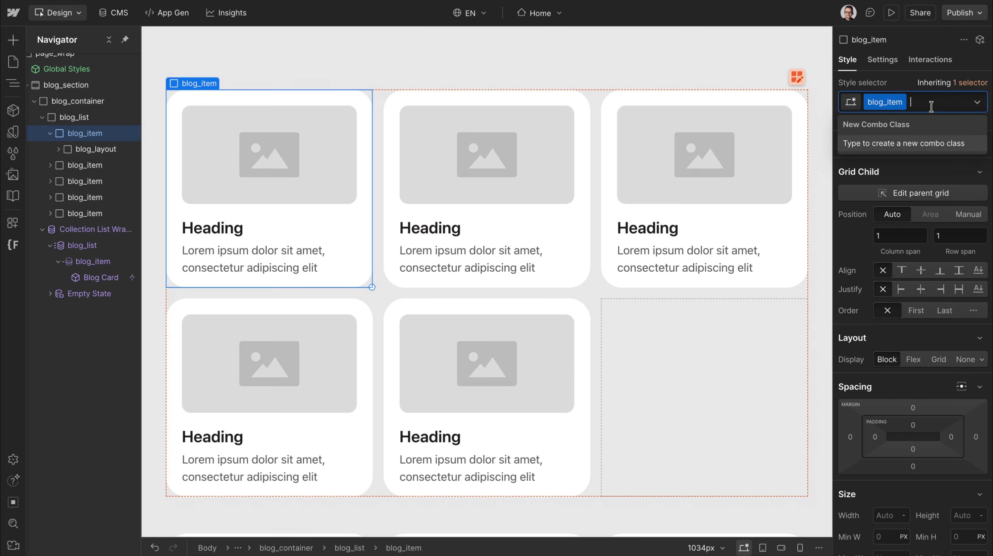
text(is-1)
key(Return)
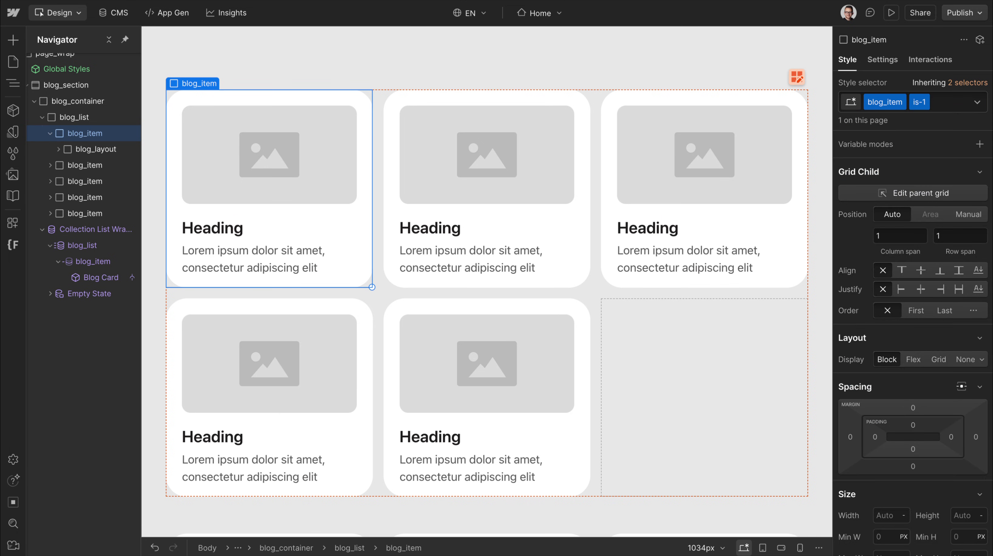
drag(368, 284, 588, 284)
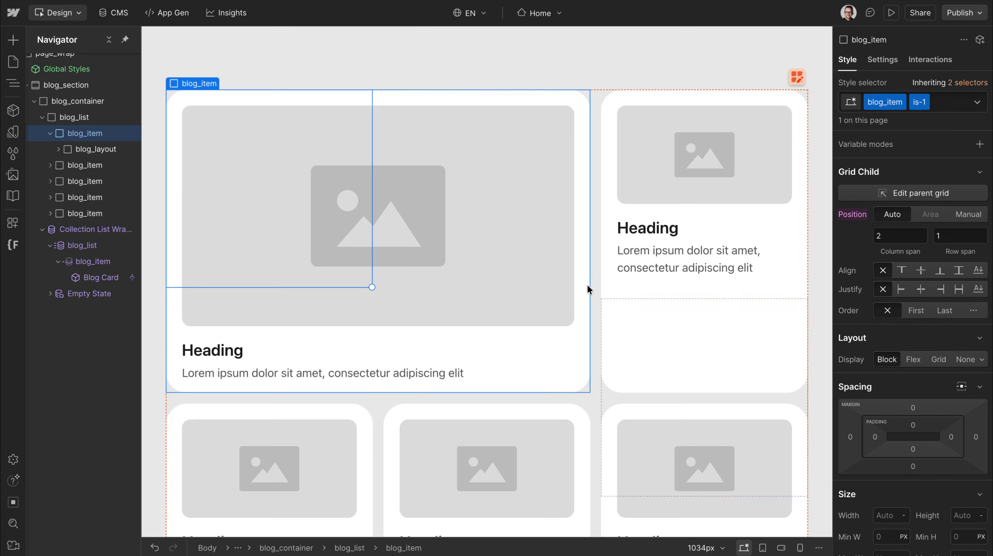
Step: Add is-1 to the first card's blog_layout and make it a two-column grid
click(102, 149)
click(931, 107)
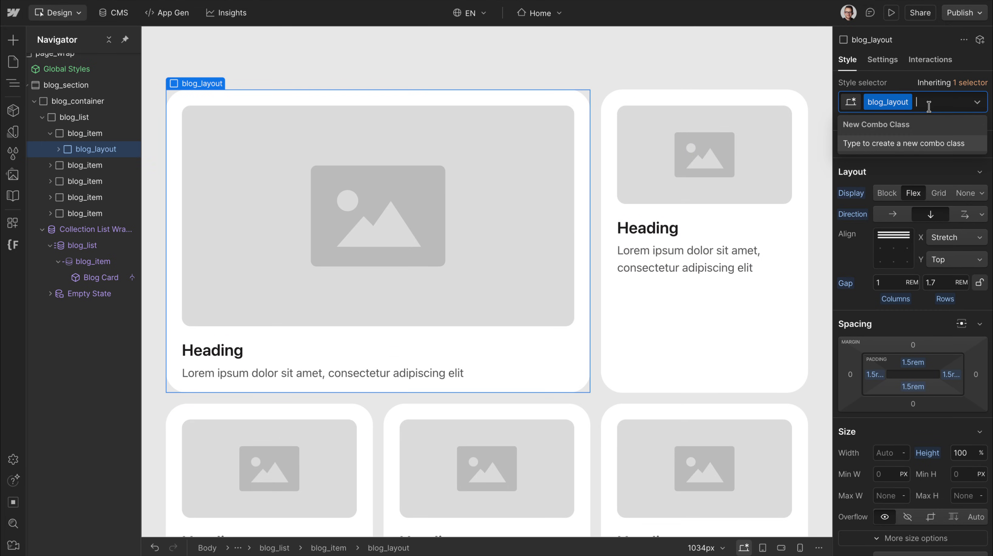
text(is-1)
key(Return)
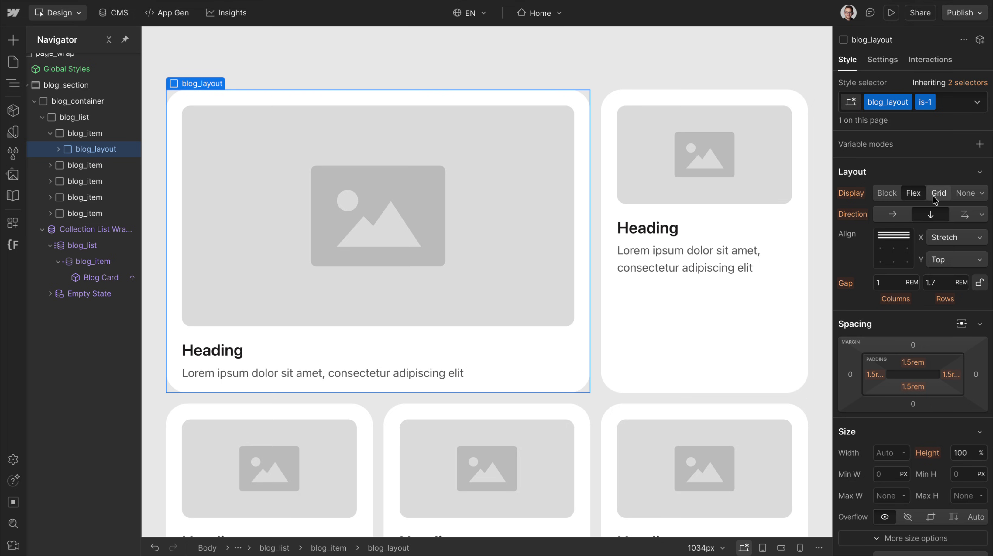
click(938, 193)
click(915, 210)
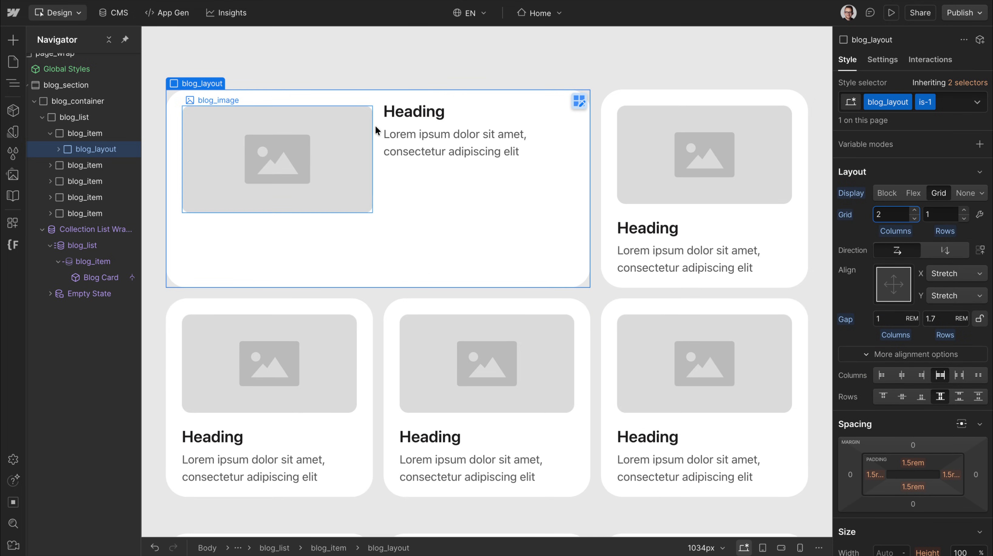
Step: Add is-1 to the first card's image and set its height to 100%
click(240, 137)
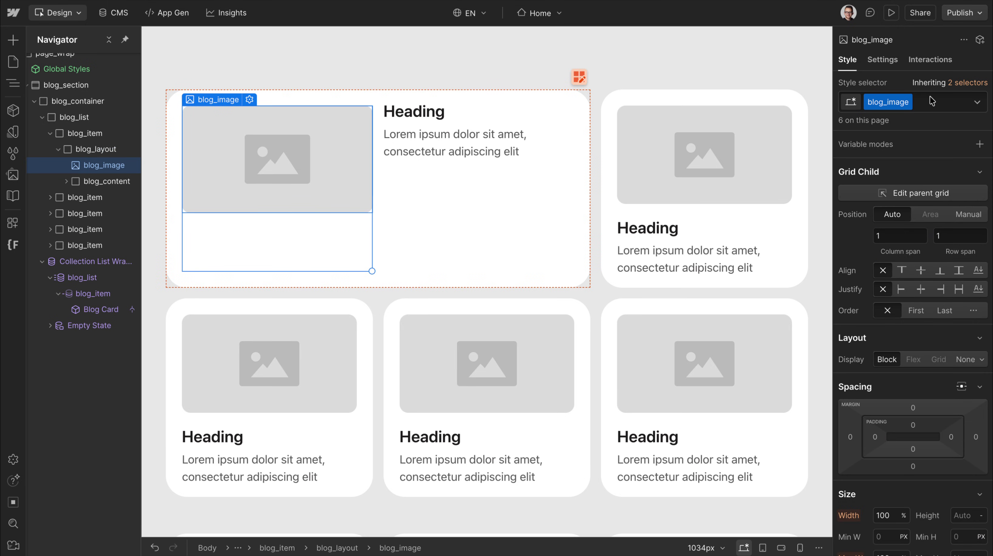
click(931, 101)
text(is)
key(Return)
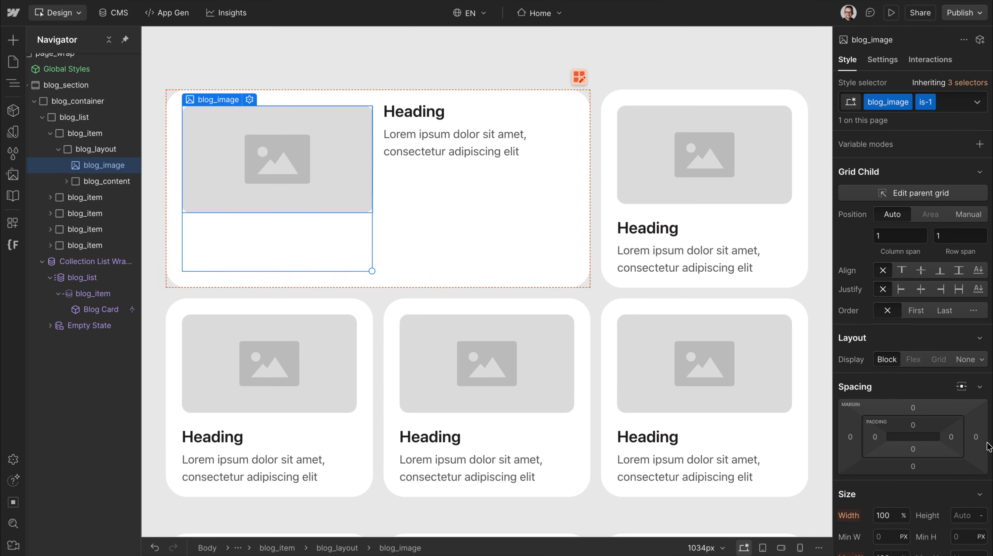
text(100%)
key(Return)
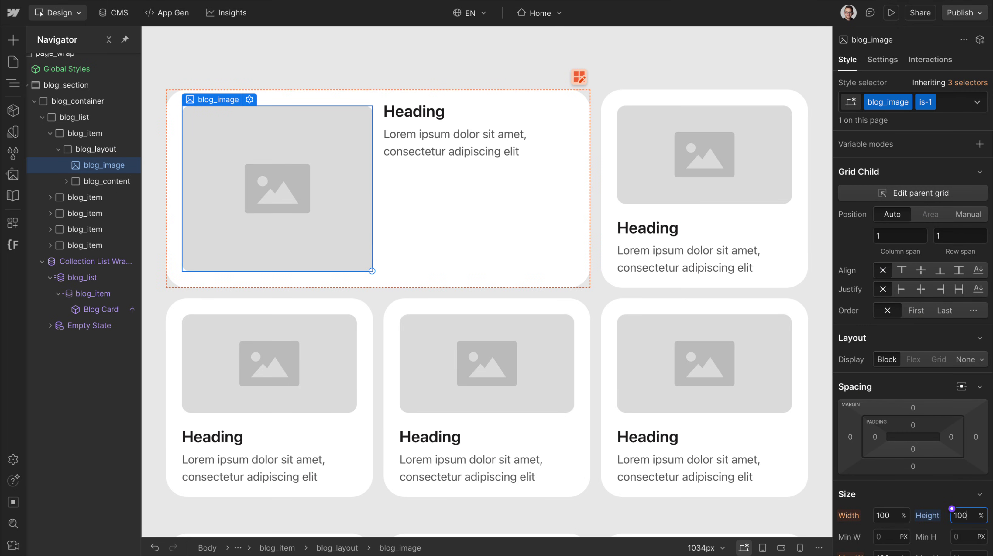
Step: Add is-1 to the first card's heading and set its font size to 3.1 rem
click(461, 114)
click(929, 103)
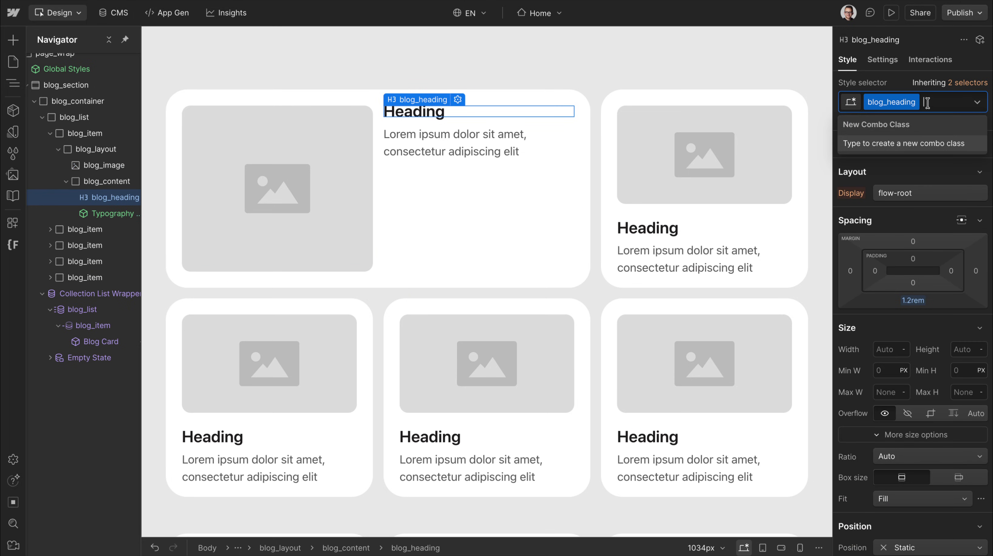
text(is)
key(Return)
scroll(893, 280, down, 10)
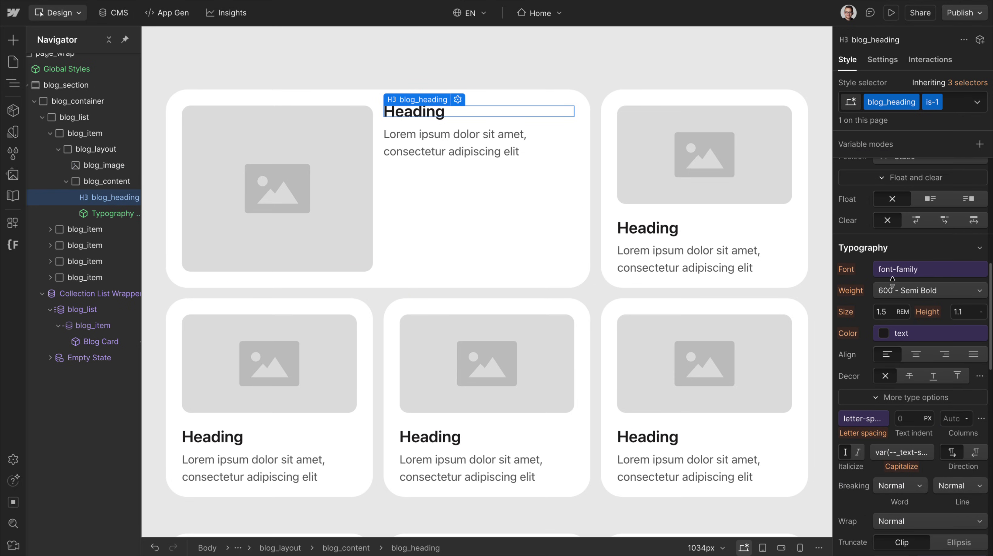
text(3.1)
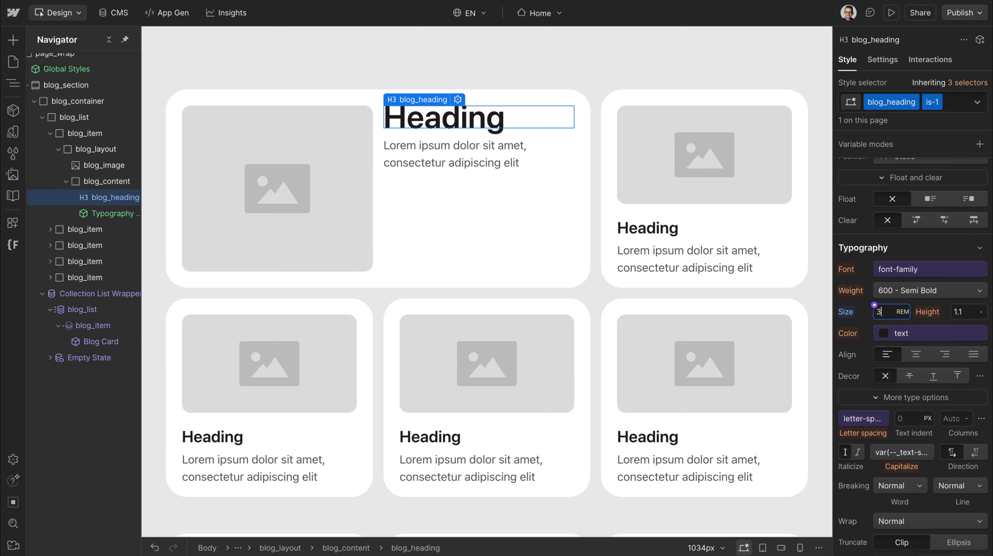
Step: Add an is-4 combo class to the bottom-middle card's blog_item
click(390, 317)
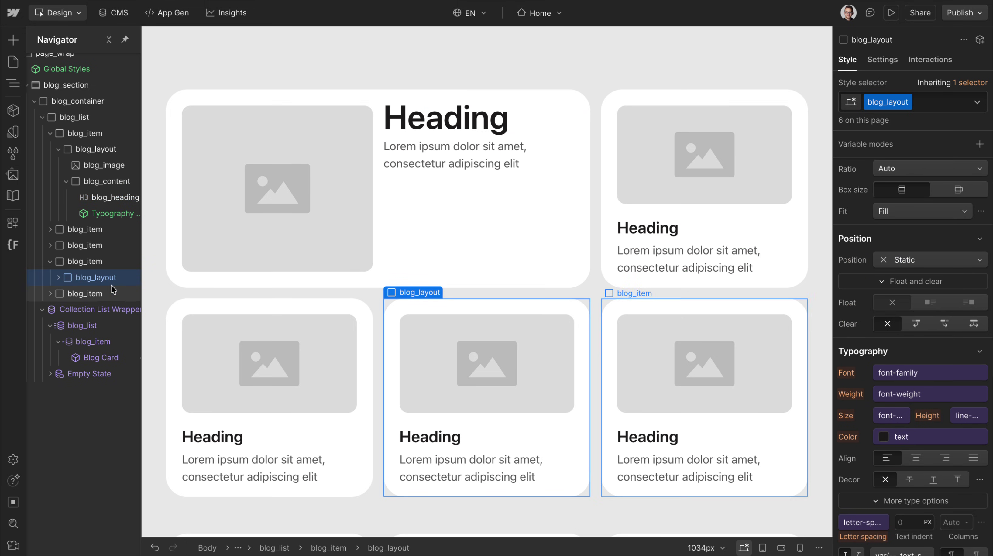
click(99, 265)
scroll(428, 333, down, 1)
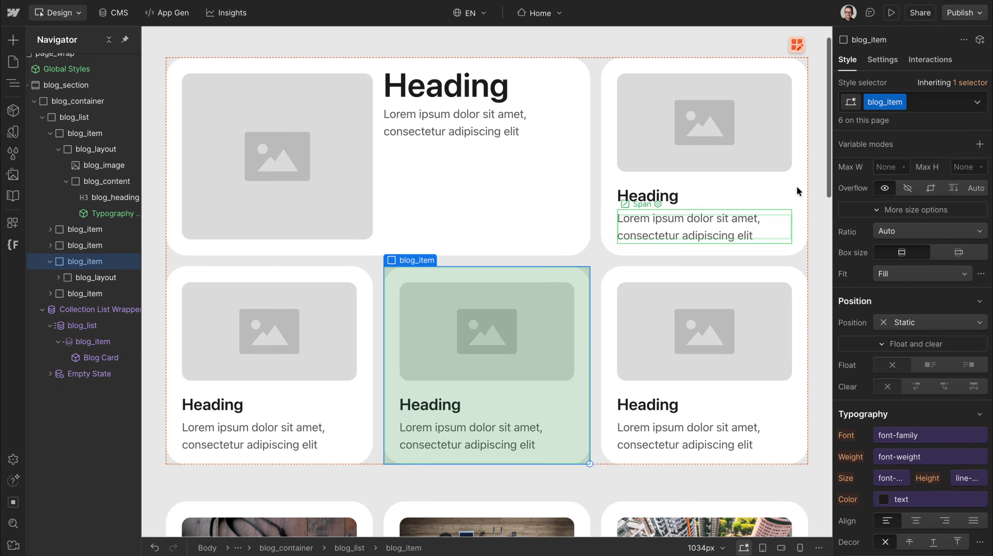
click(920, 102)
text(is-4)
key(Return)
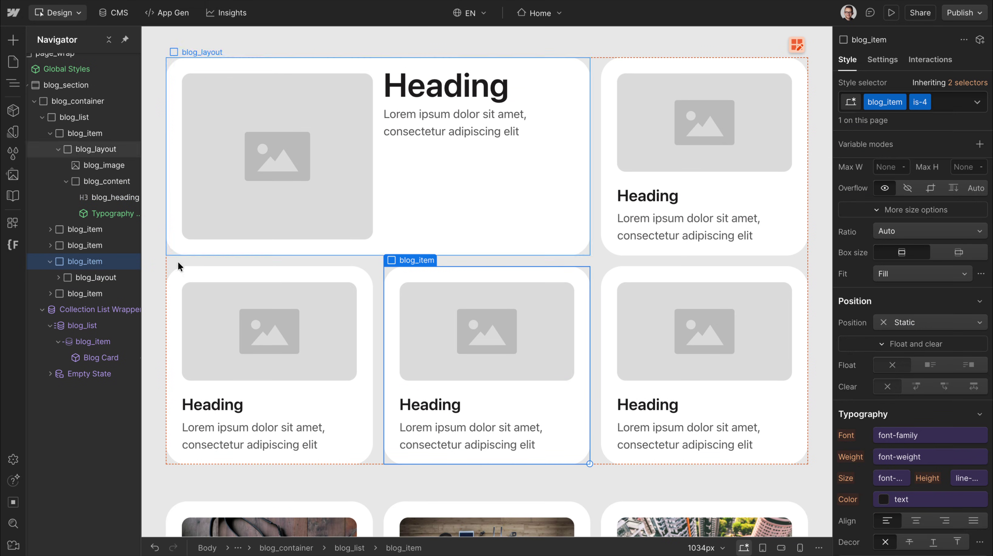
Step: Add is-4 to that card's blog_layout, trying the text variable background before resetting it
click(83, 276)
click(946, 102)
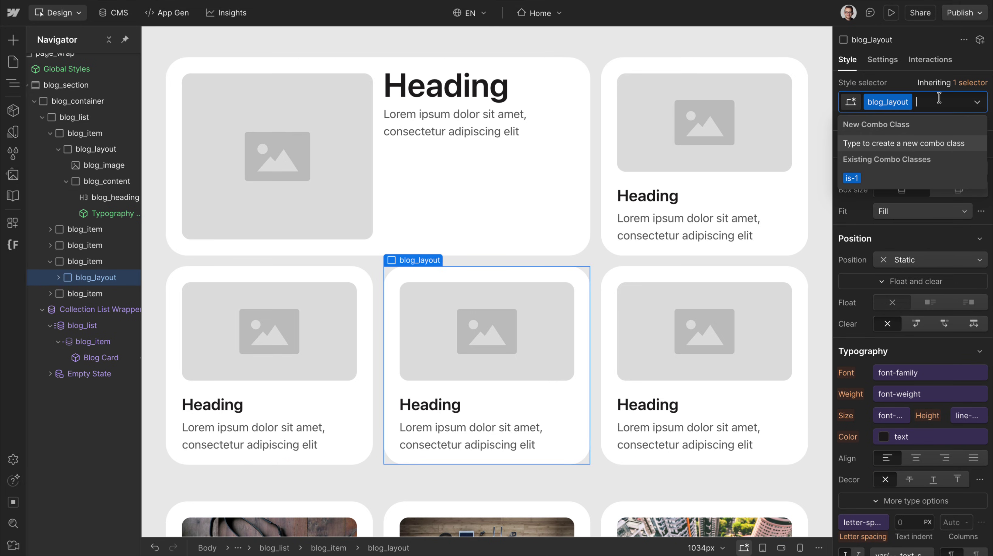
text(is-4)
key(Return)
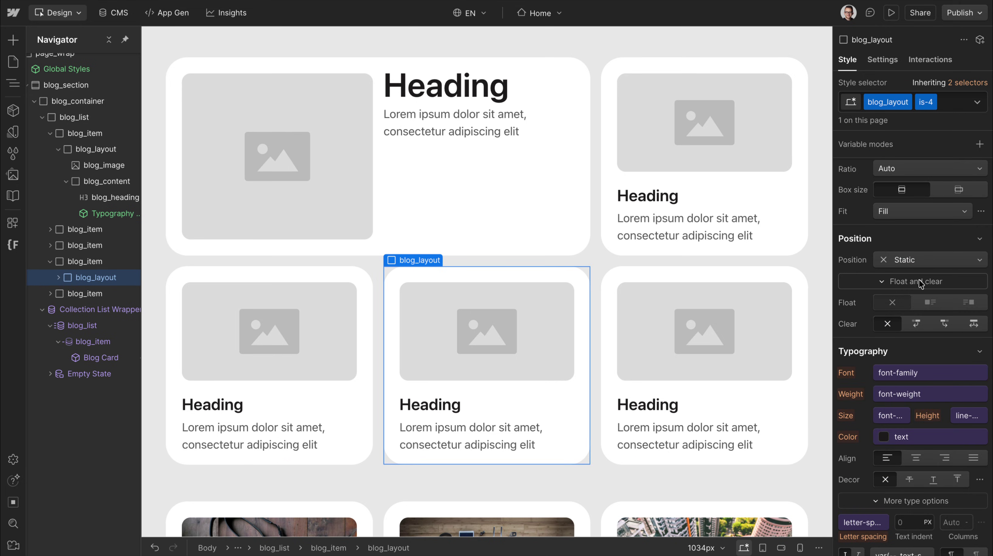
scroll(919, 279, down, 10)
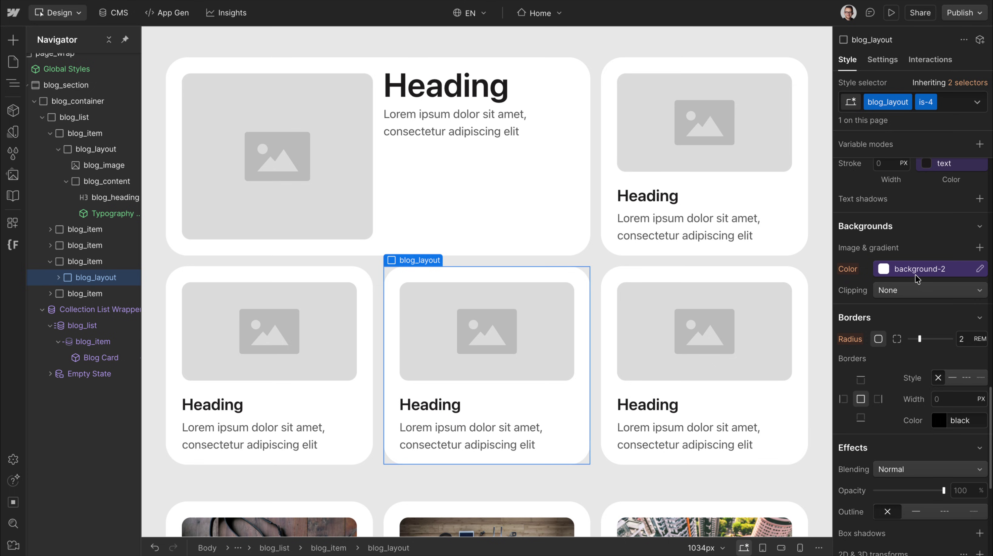
click(915, 274)
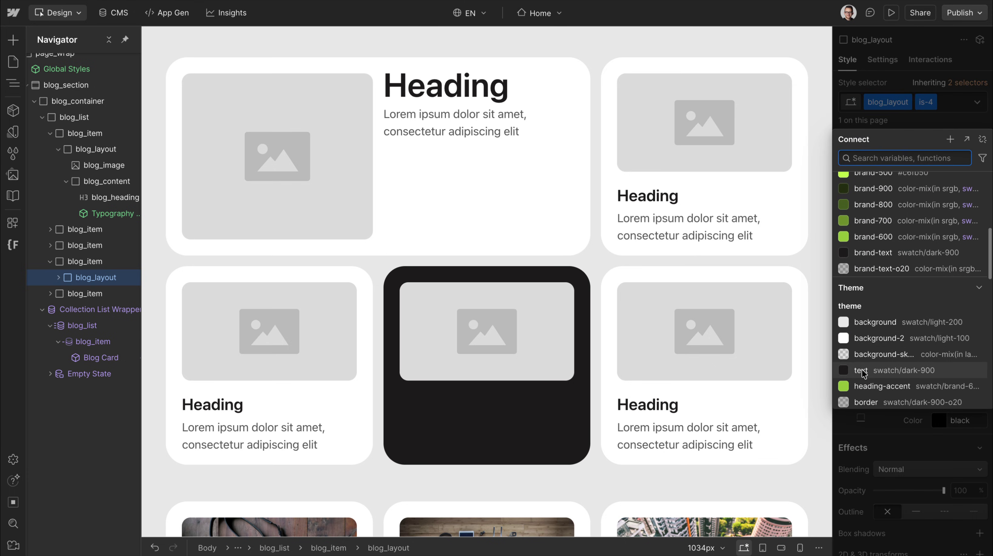
click(864, 373)
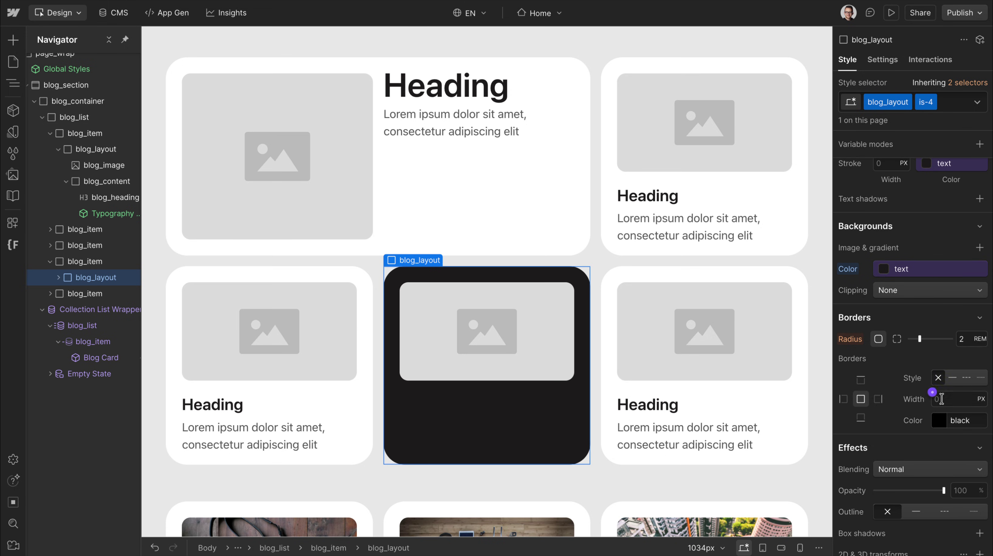
alt+click(849, 269)
Step: Set the is-4 card's background colour to the theme/background variable
click(918, 270)
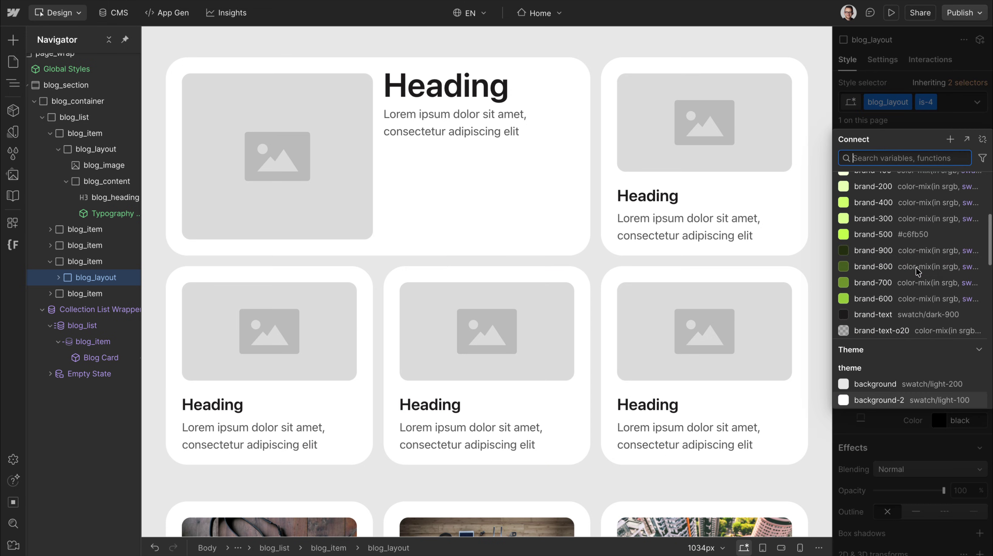
key(equal)
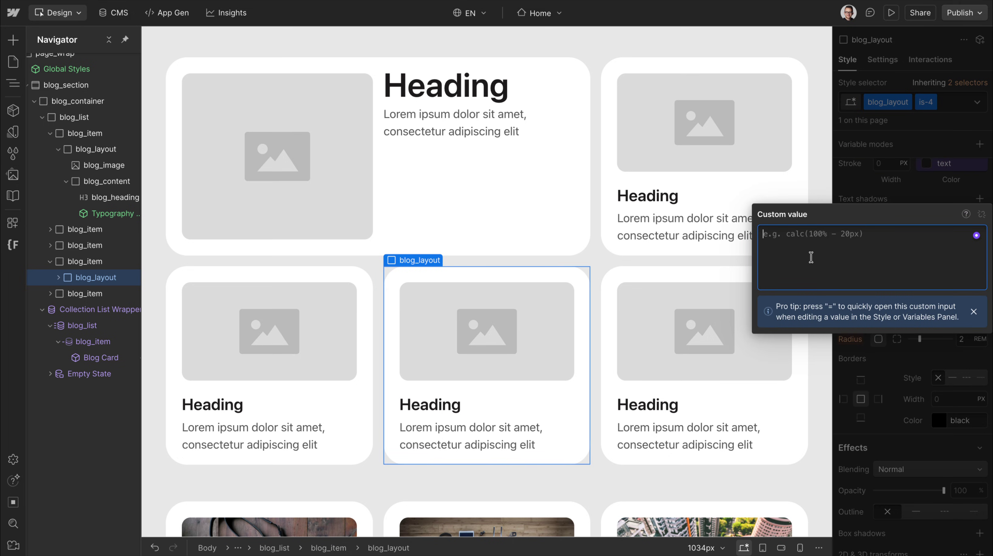
text(theme)
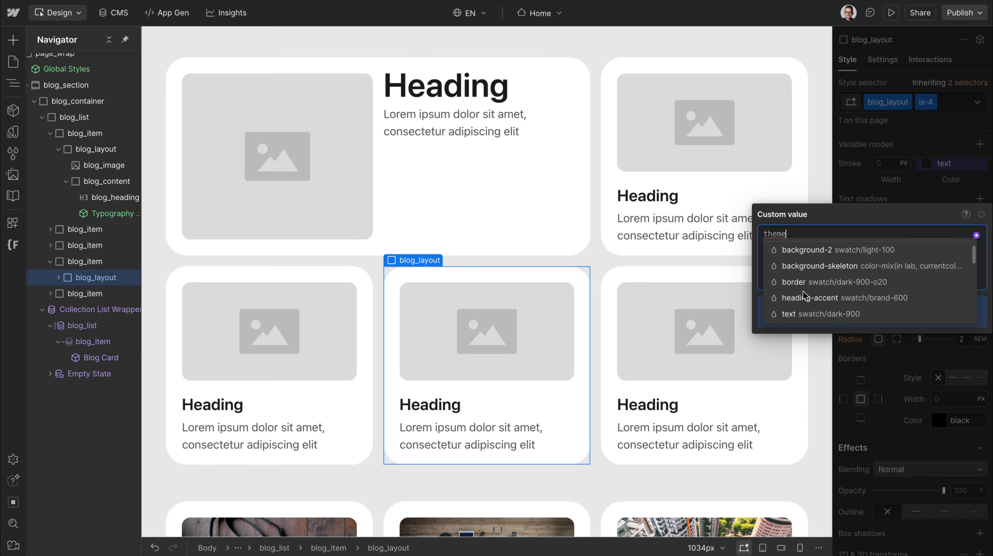
click(811, 249)
key(Return)
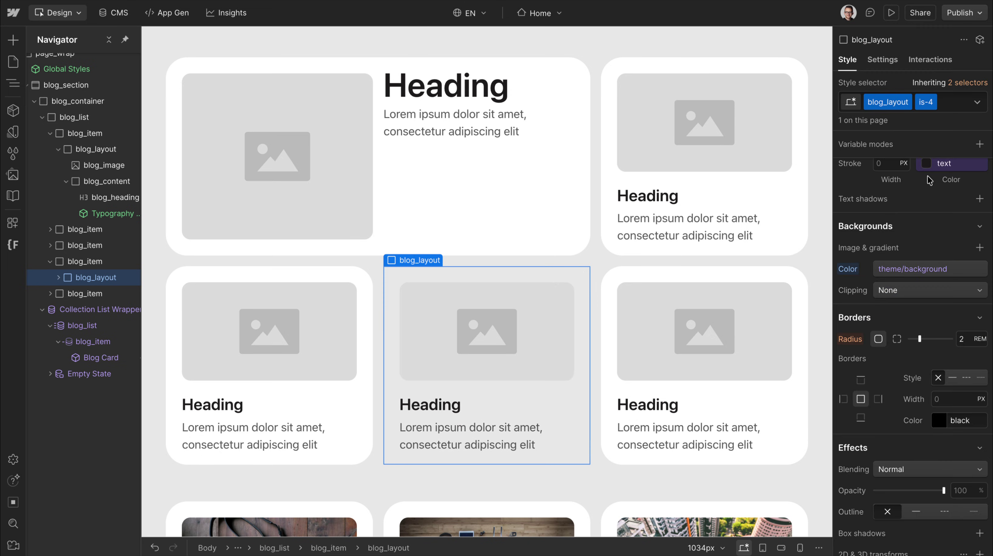
Step: Change the card's background colour to the dark text variable instead
click(911, 273)
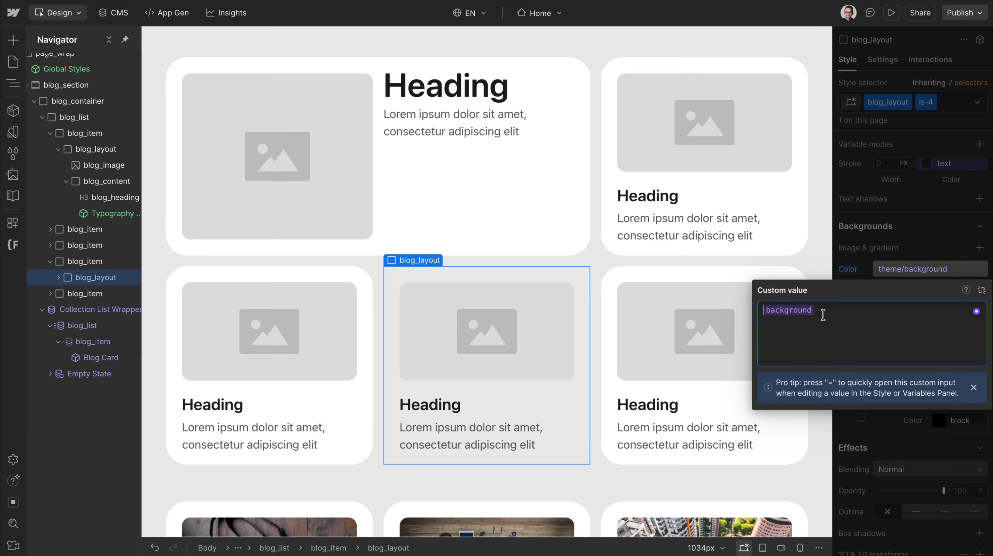
click(791, 312)
scroll(872, 370, down, 1)
click(866, 397)
key(Return)
scroll(911, 215, up, 7)
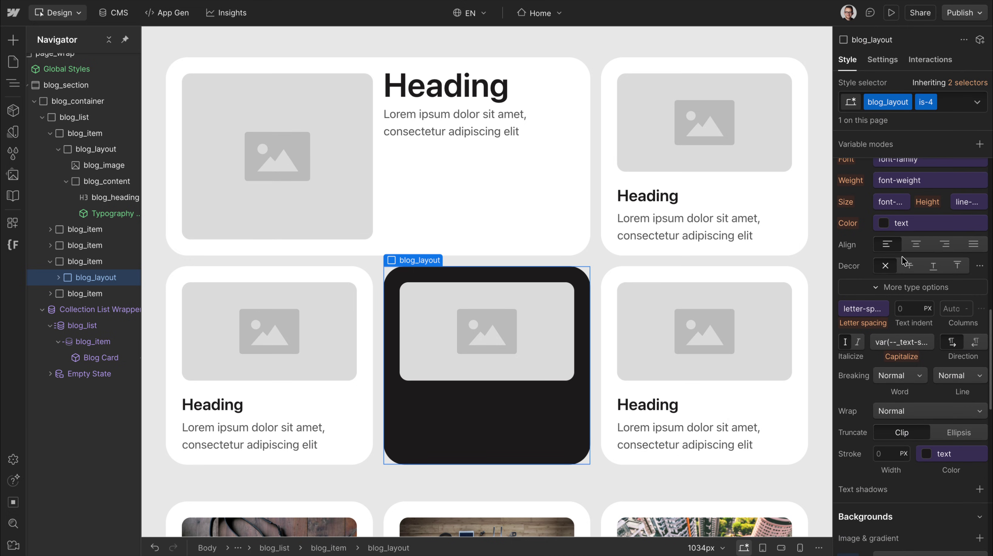
Step: Set the card's text colour to the theme/background variable
click(903, 226)
key(equal)
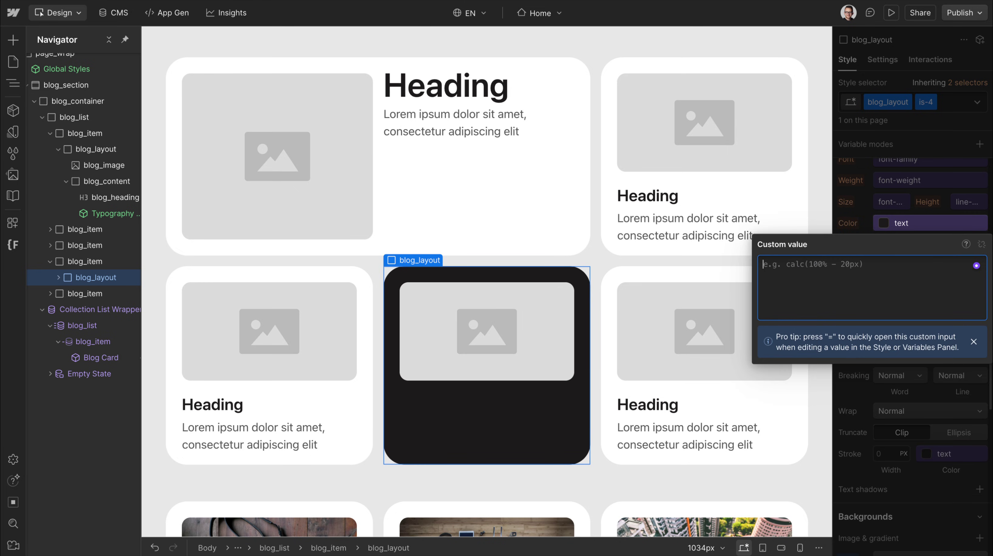
text(theme)
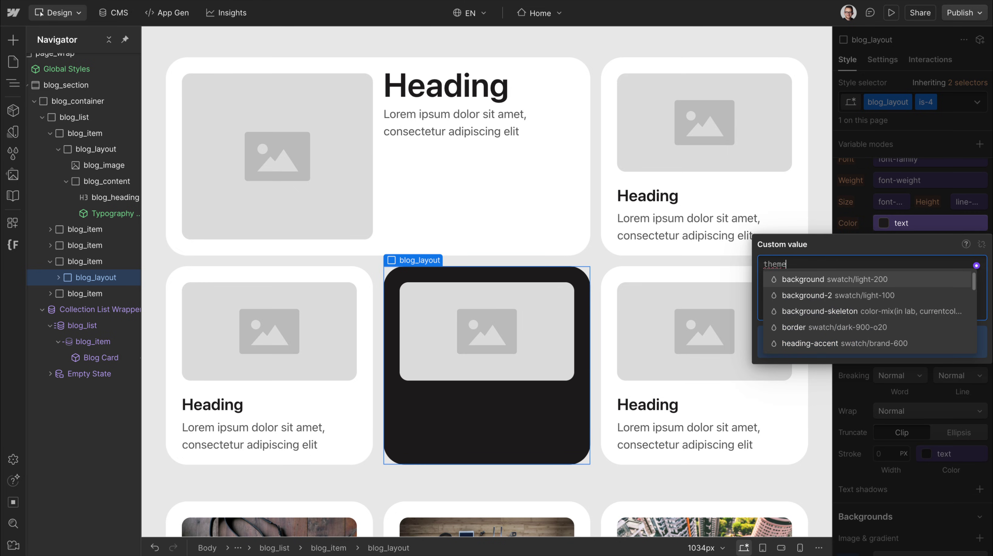
click(867, 279)
key(Return)
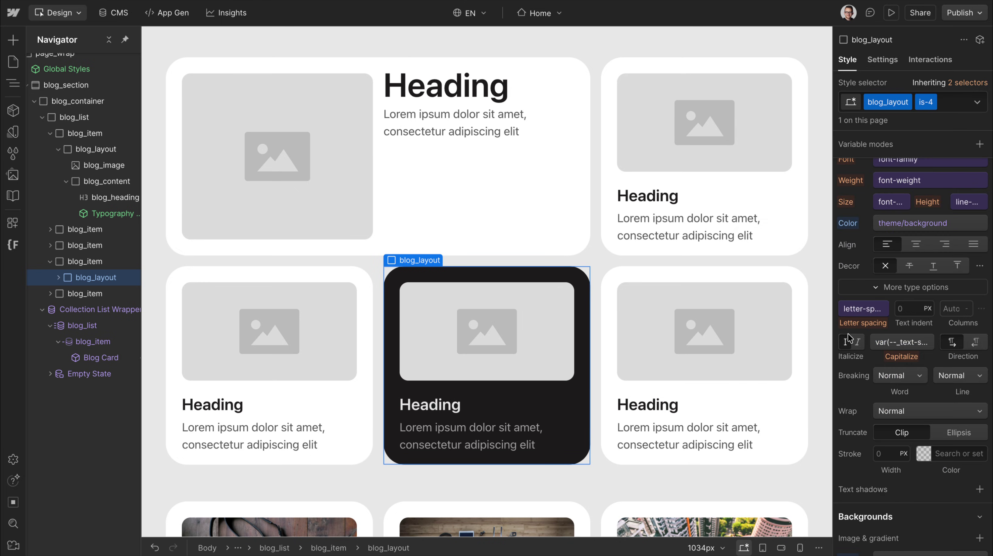
click(979, 144)
mouse_move(927, 183)
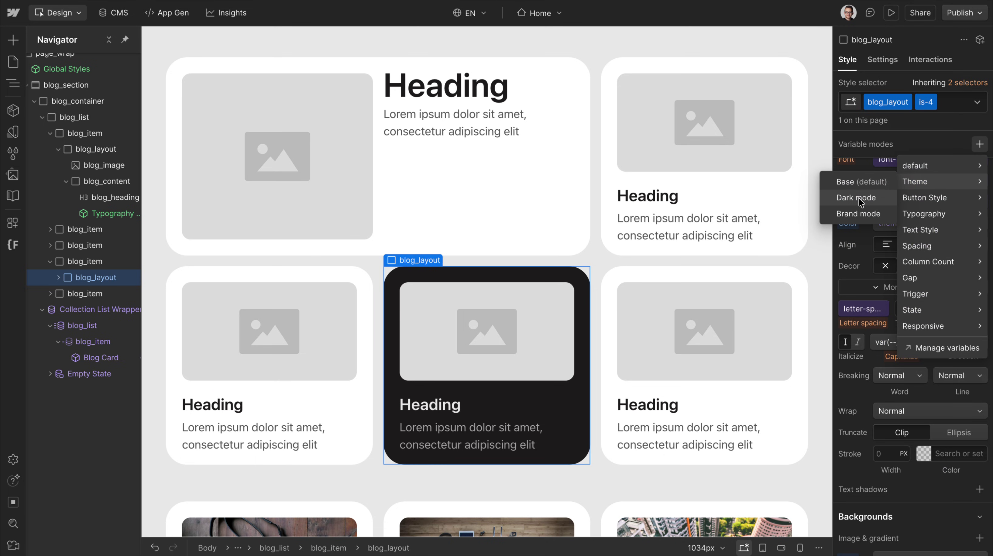
click(947, 139)
click(482, 429)
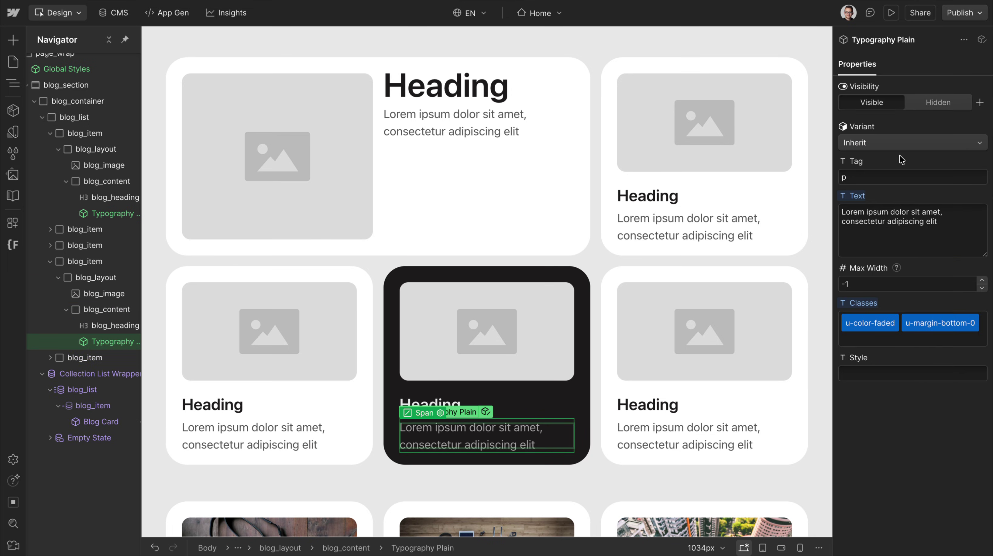
click(897, 145)
click(901, 113)
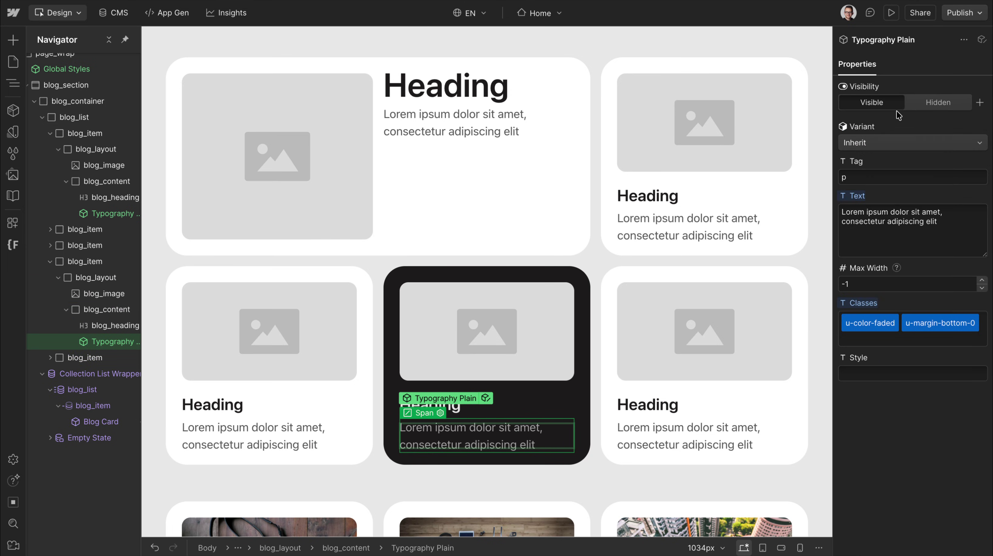
click(533, 277)
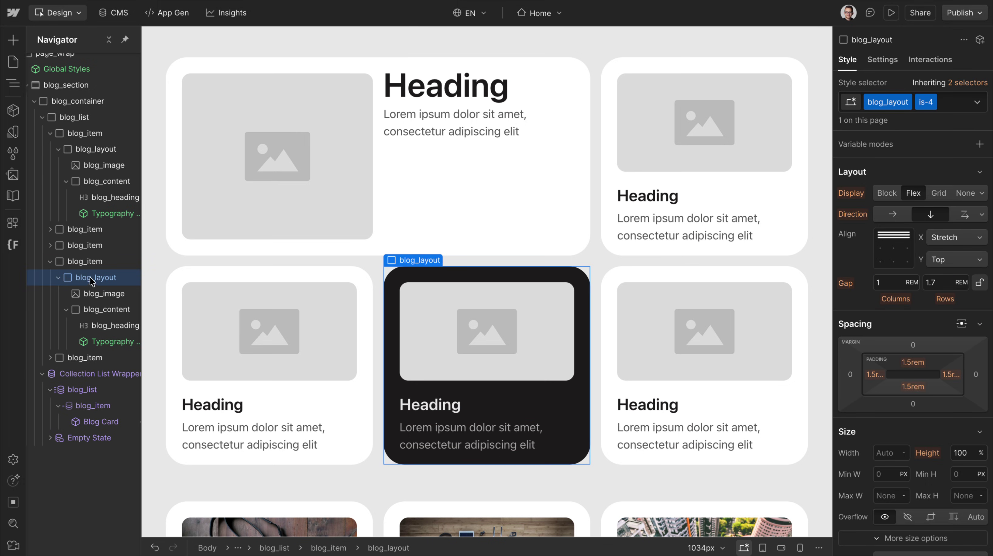
click(97, 269)
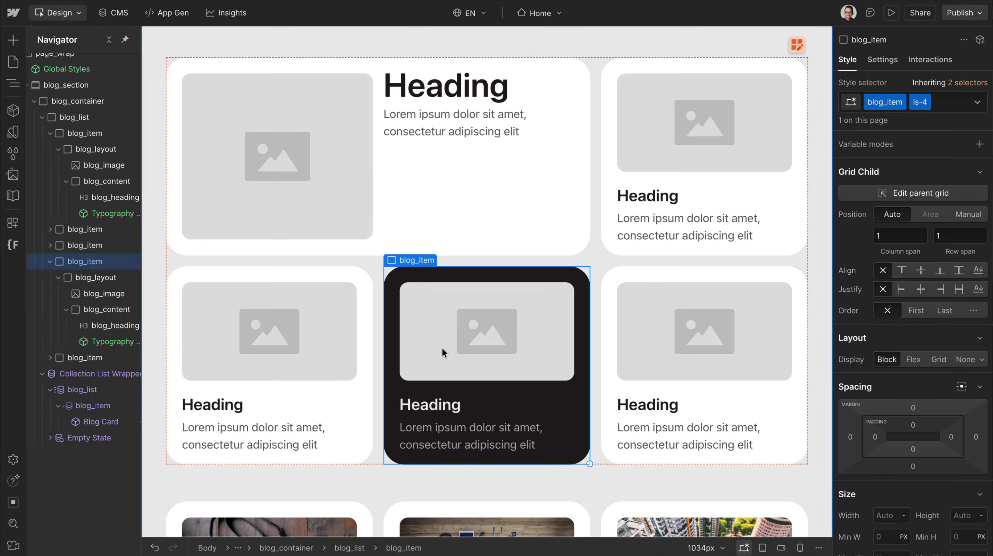
Step: Add is-4 to the middle card's image and set its display to None
click(534, 350)
click(944, 102)
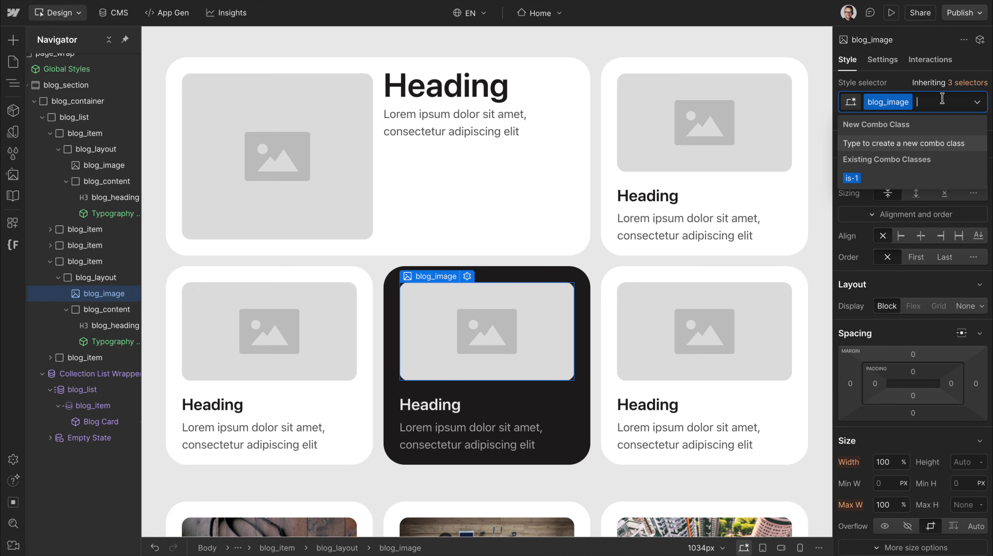
text(is-4)
key(Return)
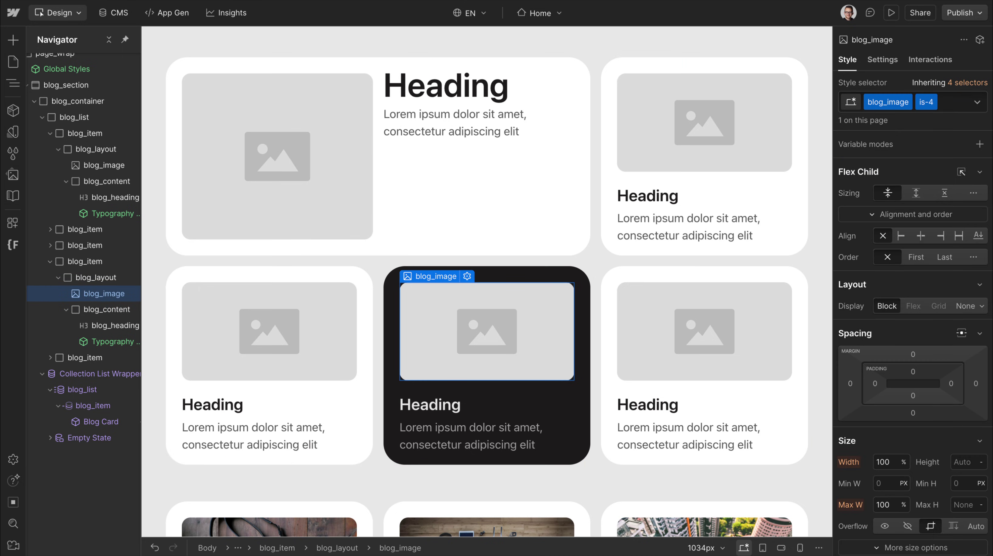
click(966, 306)
Step: Add is-4 to blog_content, let it grow, and make it a vertical flex with space-between alignment
click(483, 304)
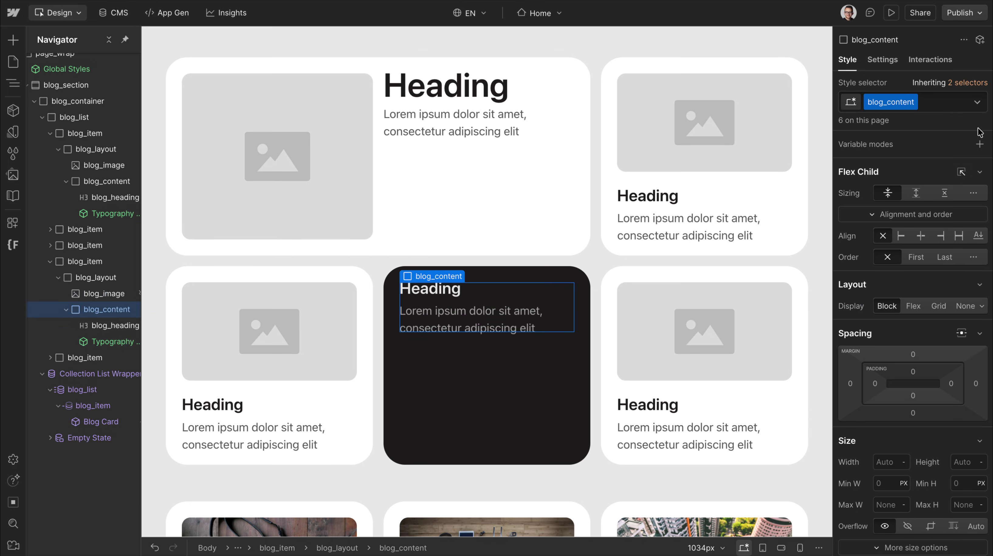
click(947, 103)
text(is-4)
key(Return)
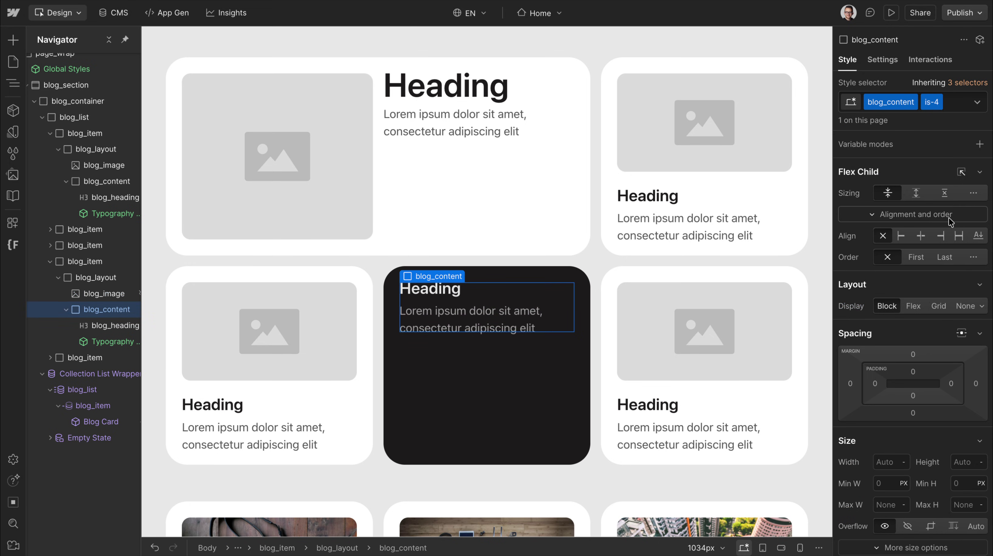
click(916, 194)
click(914, 306)
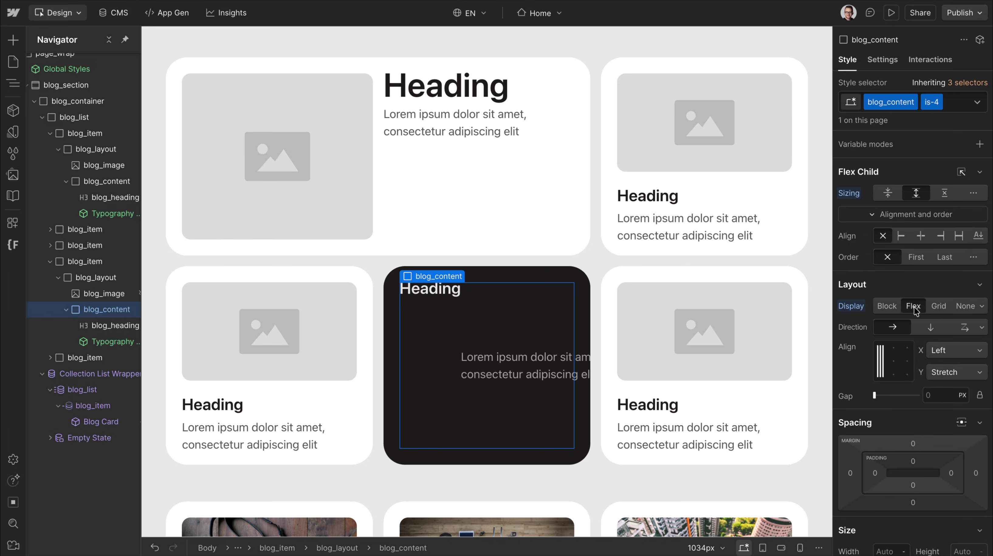
click(931, 328)
click(957, 372)
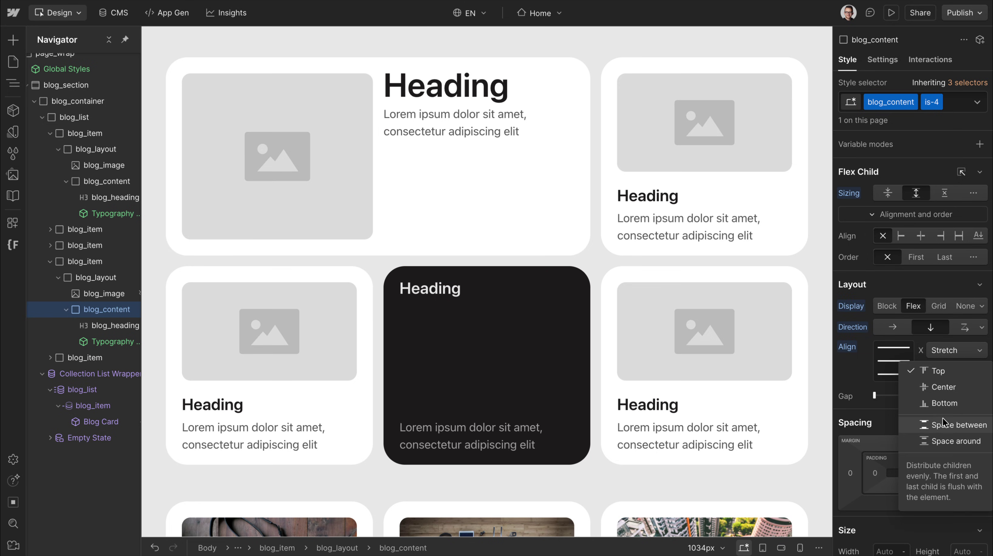
click(958, 425)
click(591, 201)
Step: On tablet, shrink the first card to one column and stack its layout vertically with flex
key(shift+2)
click(593, 165)
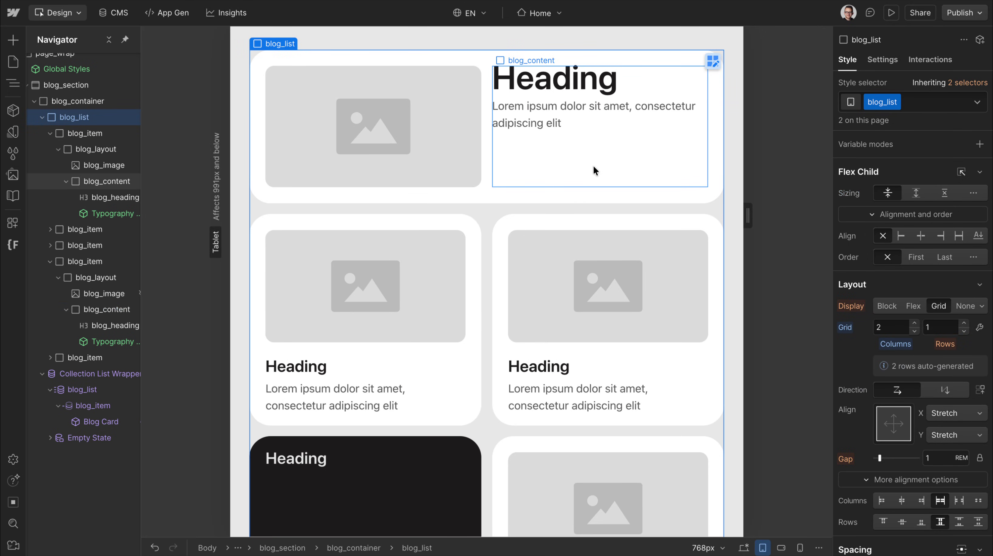
click(500, 197)
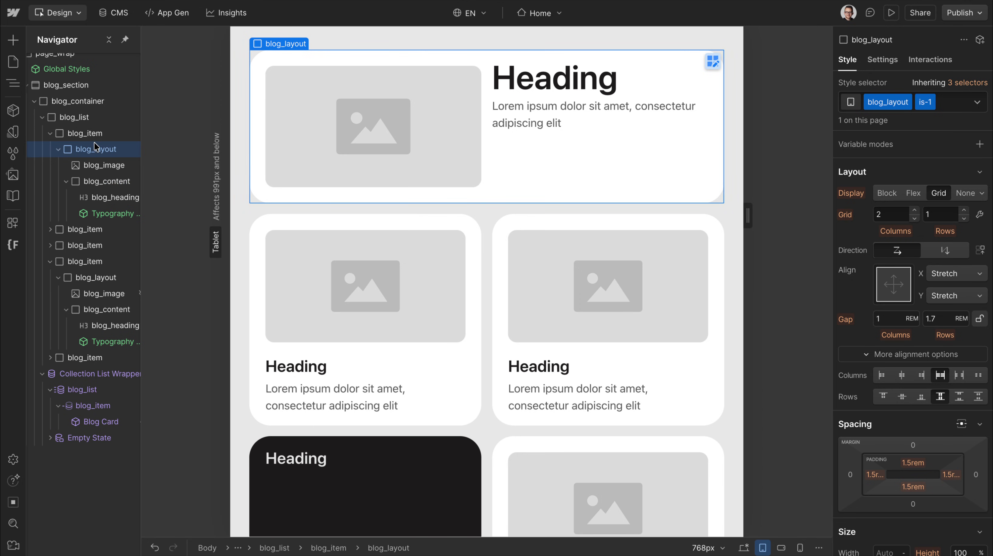
click(718, 198)
drag(721, 201, 462, 193)
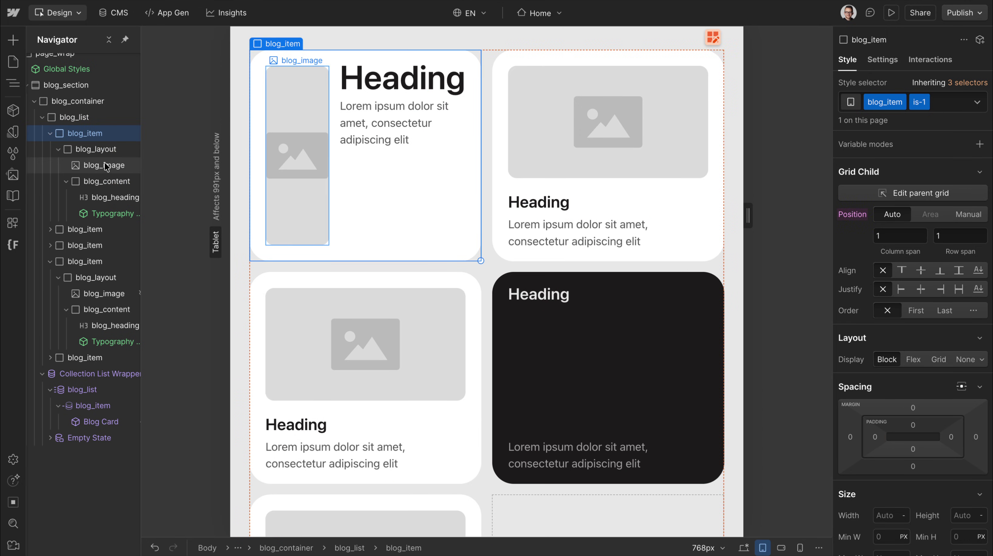
click(102, 183)
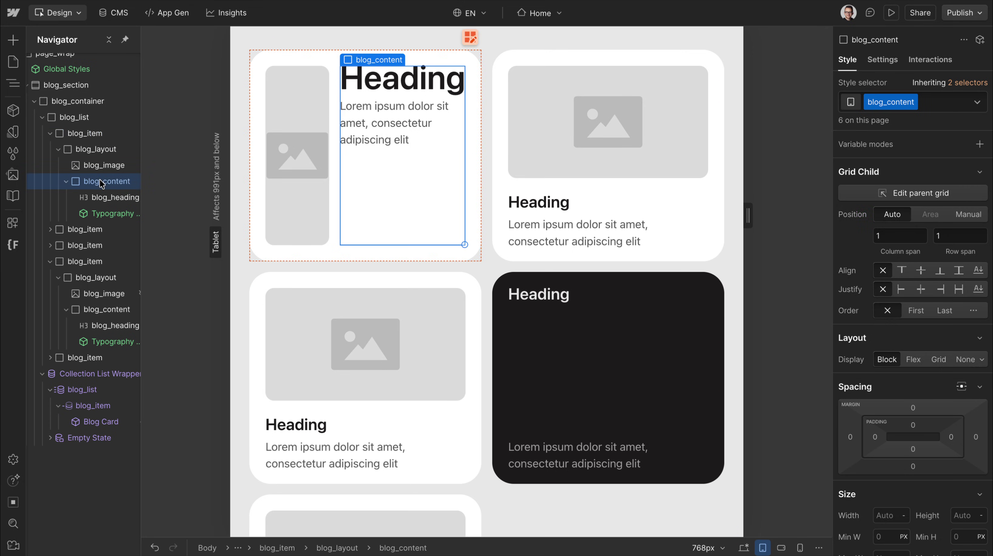
click(95, 149)
click(921, 195)
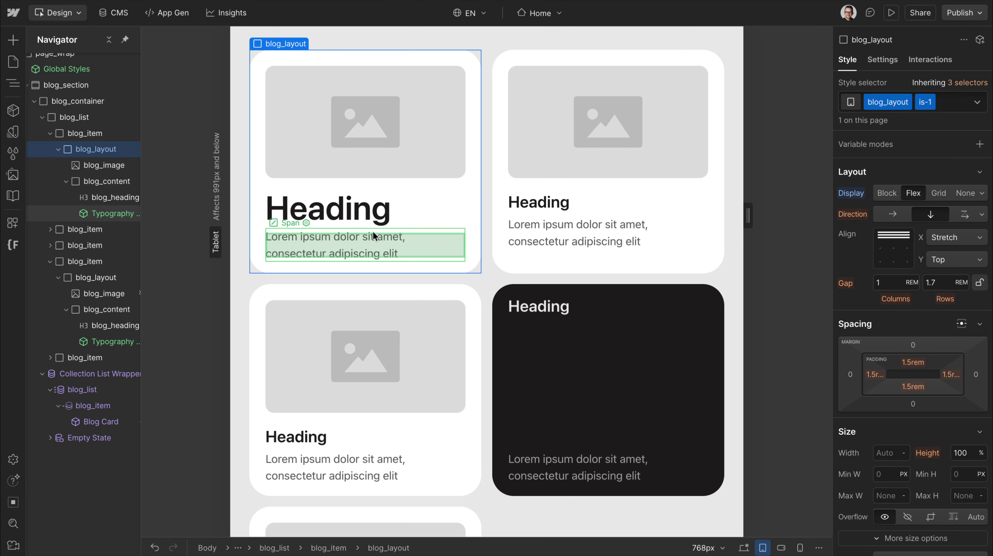
Step: Set the first card's tablet heading size to 1.7 rem
click(328, 209)
scroll(947, 400, down, 9)
click(881, 463)
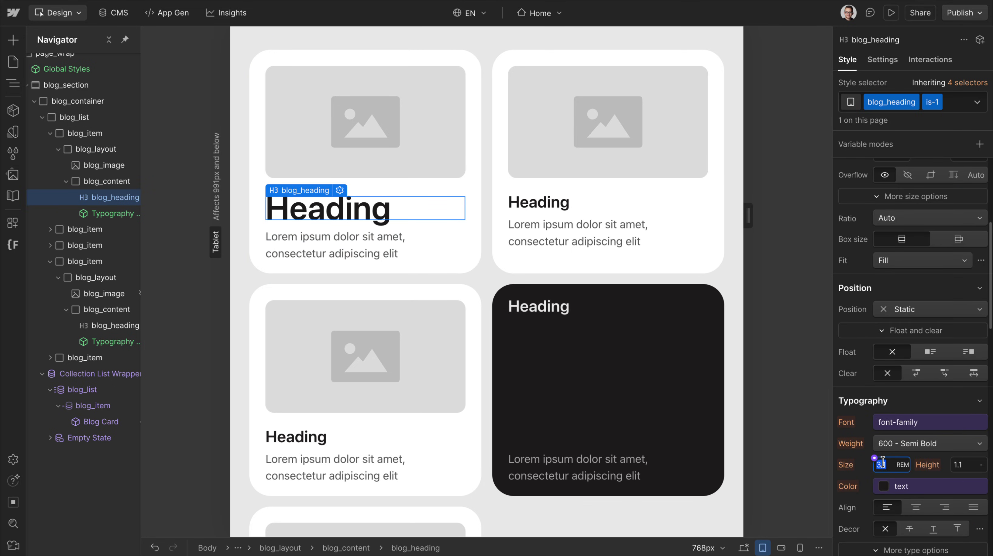
text(2)
key(BackSpace)
text(1.7)
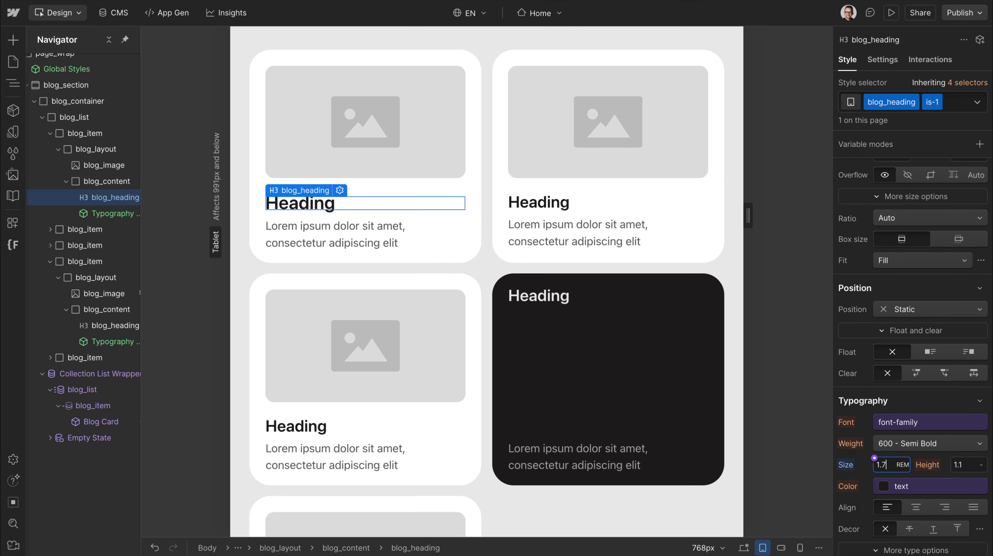
scroll(582, 257, down, 1)
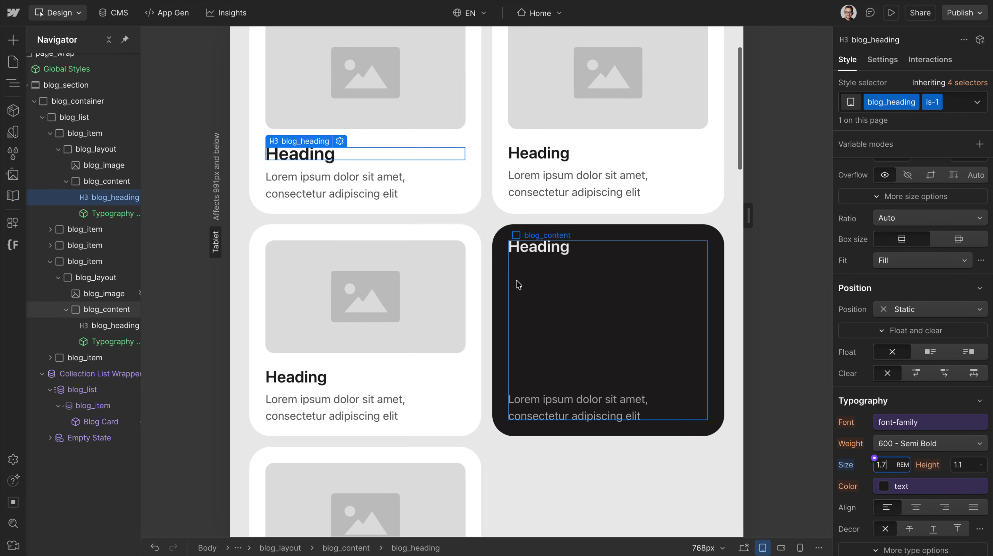
Step: At Mobile Landscape, give the dark is-4 card an 18 rem minimum height
click(505, 309)
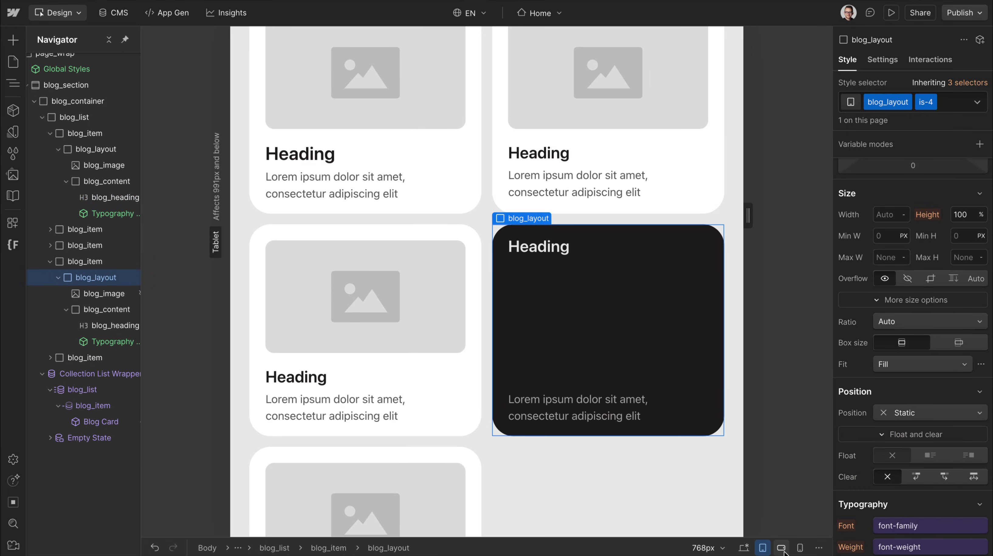
key(shift+3)
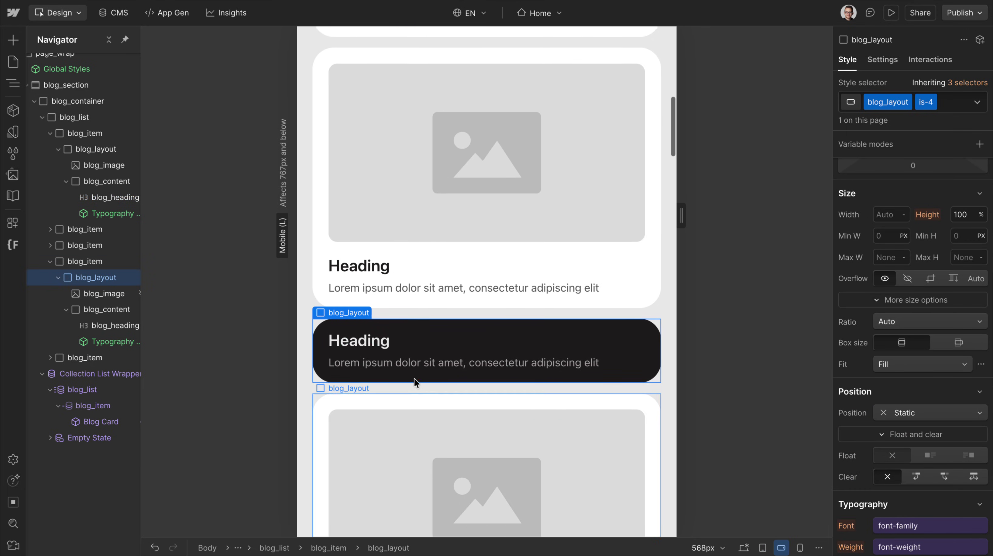
scroll(961, 269, up, 1)
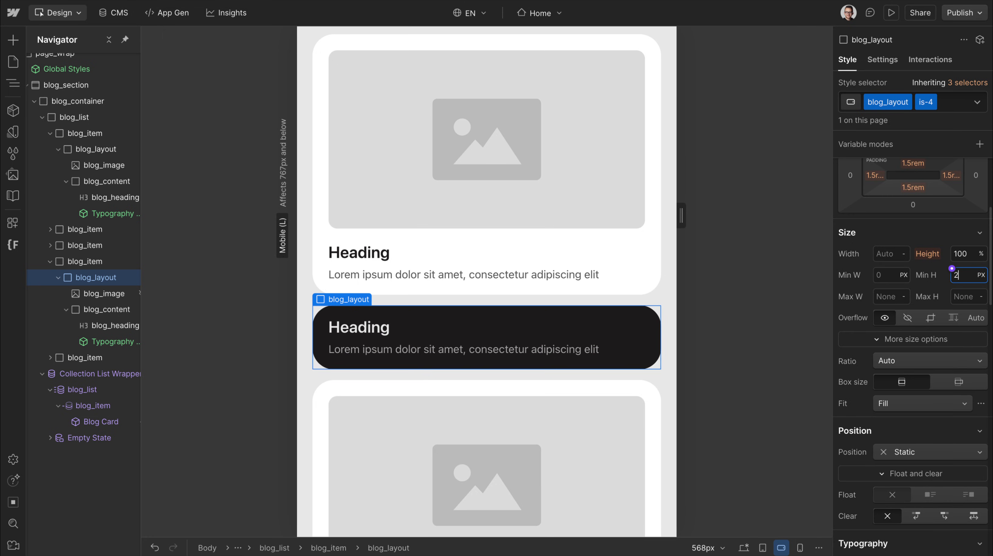
key(Return)
key(Down)
key(Down)
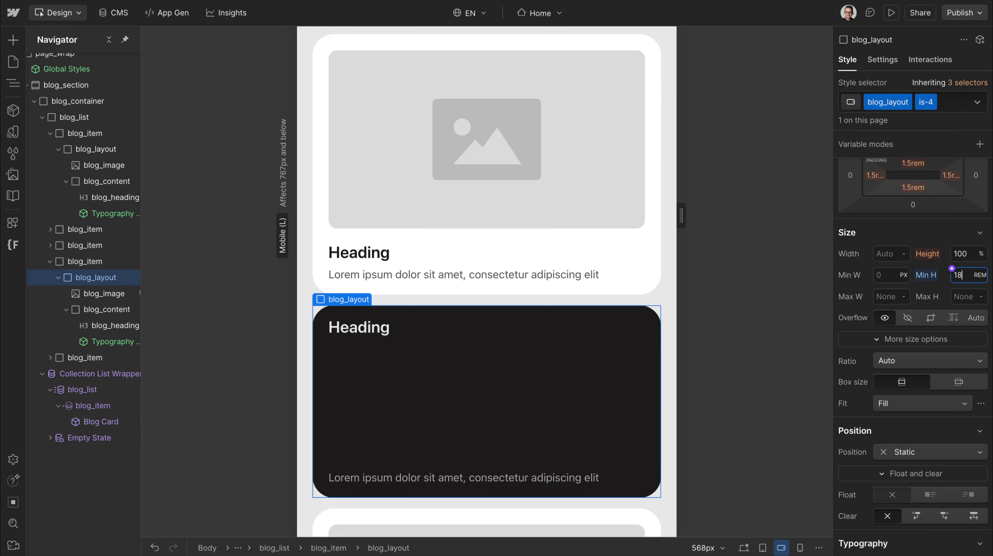
click(648, 213)
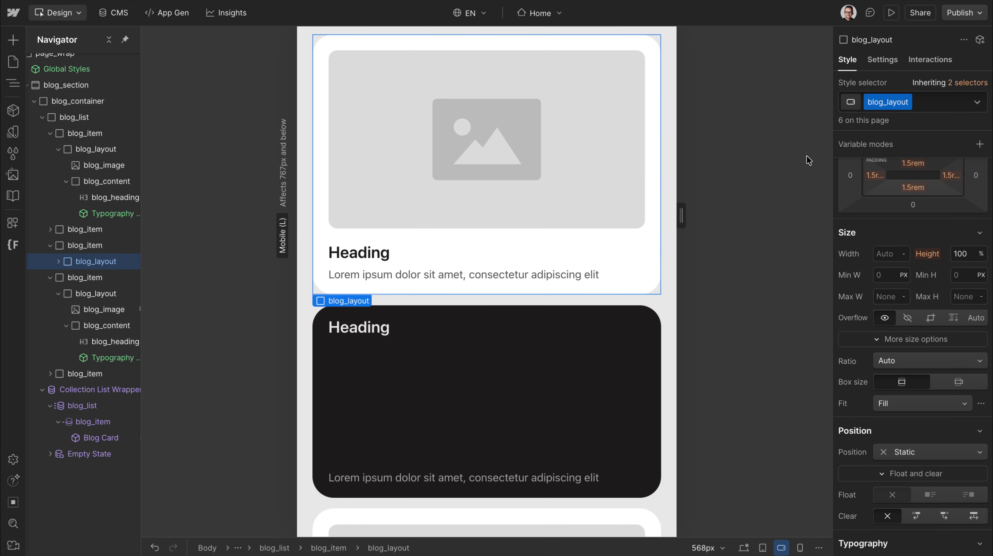
Step: Back on Desktop, duplicate the lower-right card twice, then undo the extra copies
click(742, 548)
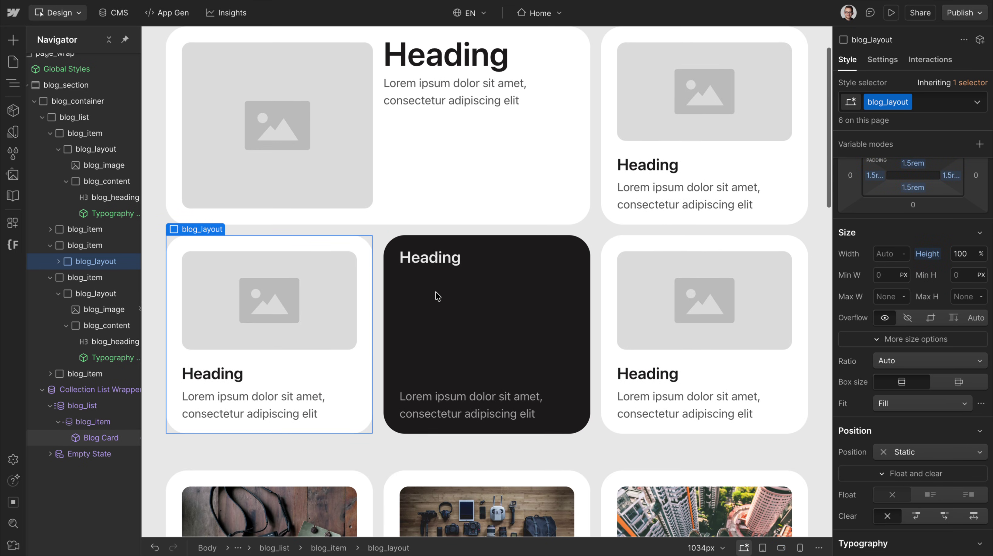
click(597, 227)
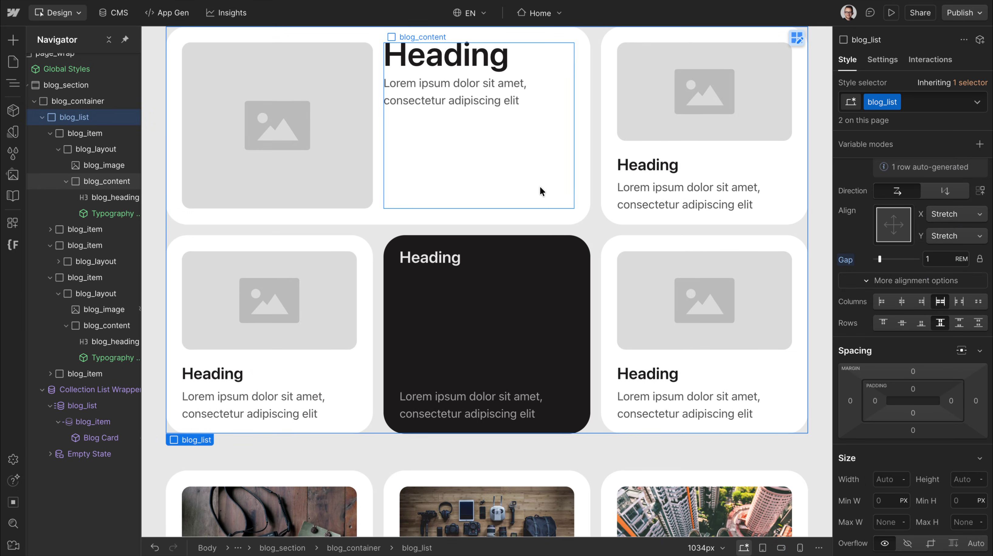
scroll(341, 124, up, 1)
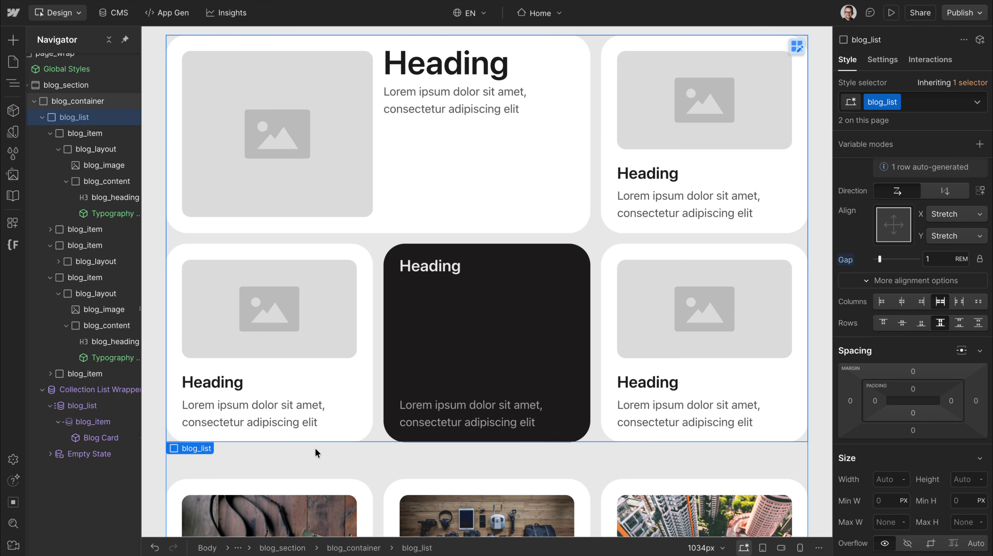
click(631, 246)
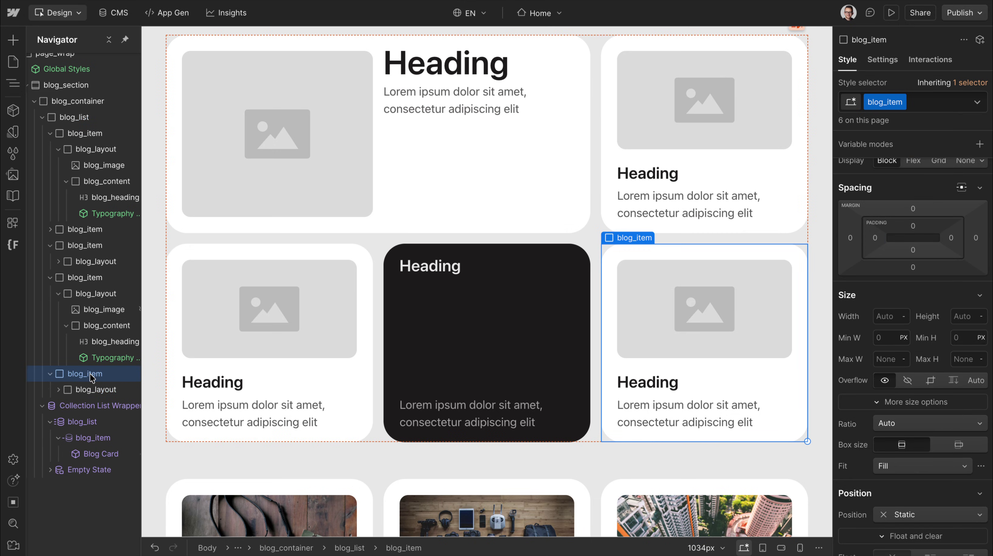
key(ctrl+d)
key(ctrl+d)
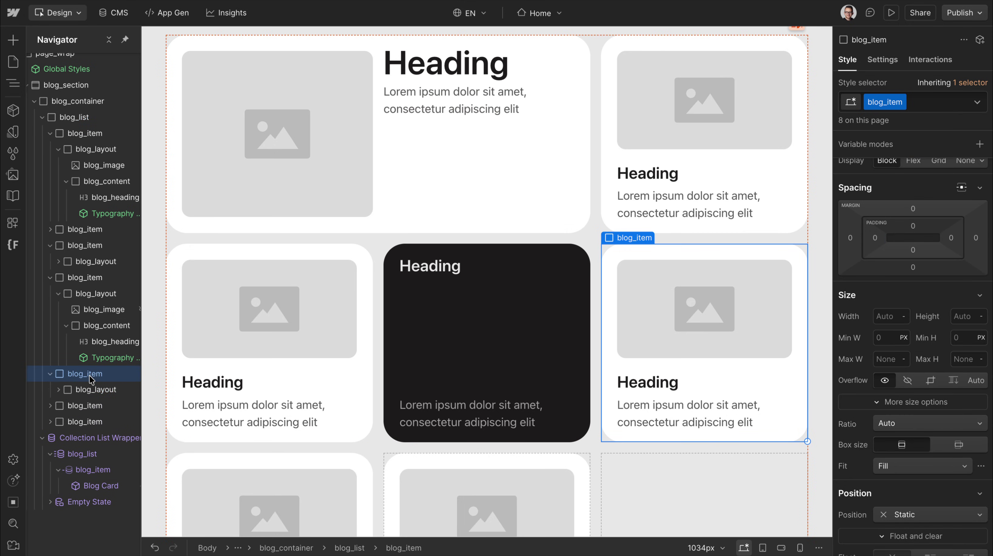
key(ctrl+d)
scroll(602, 316, down, 3)
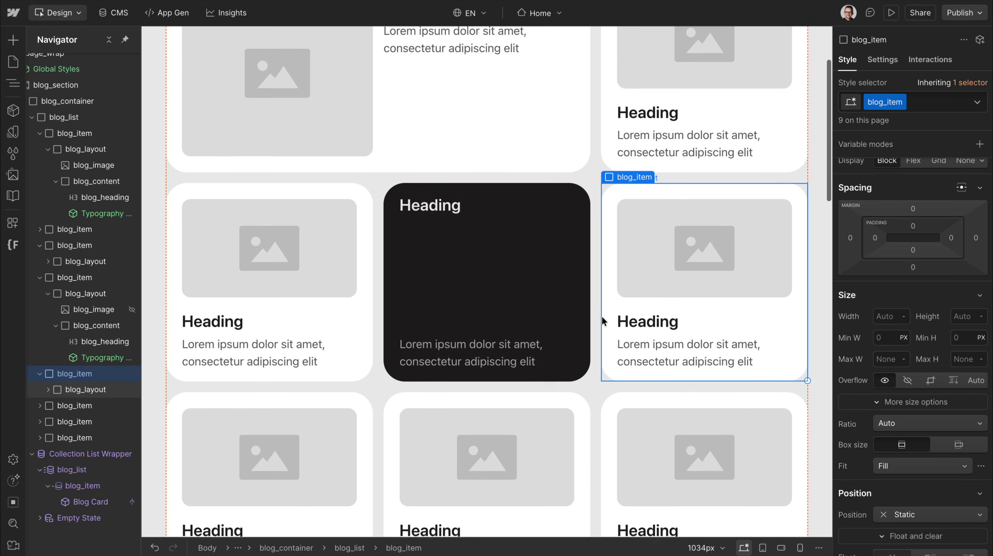
scroll(594, 429, down, 1)
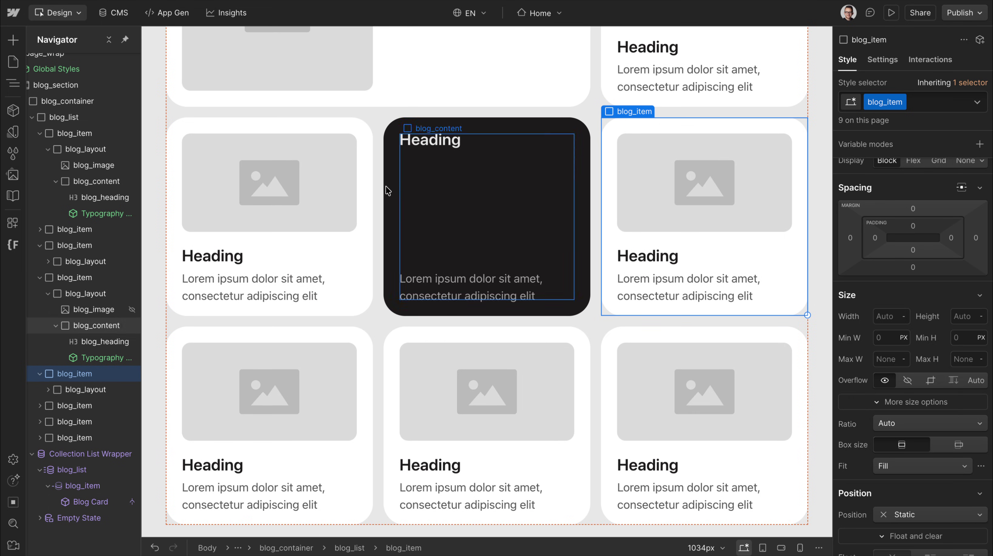
scroll(648, 412, down, 5)
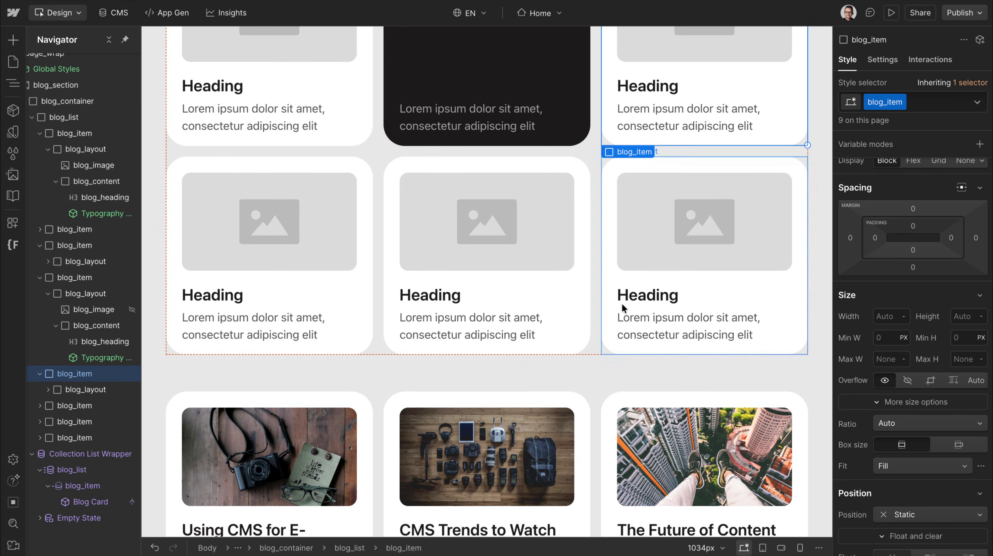
scroll(326, 375, up, 2)
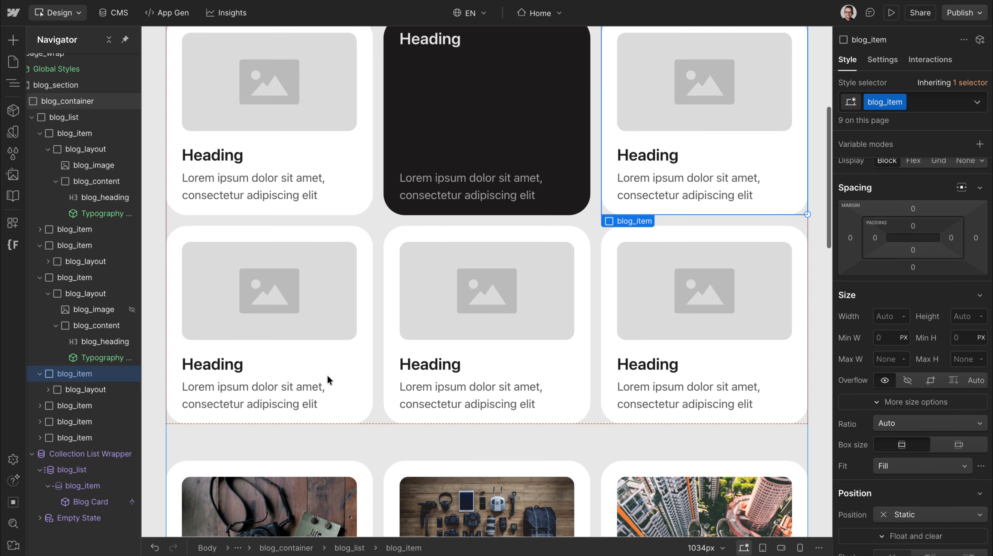
key(ctrl+z)
key(ctrl+z)
key(ctrl+z)
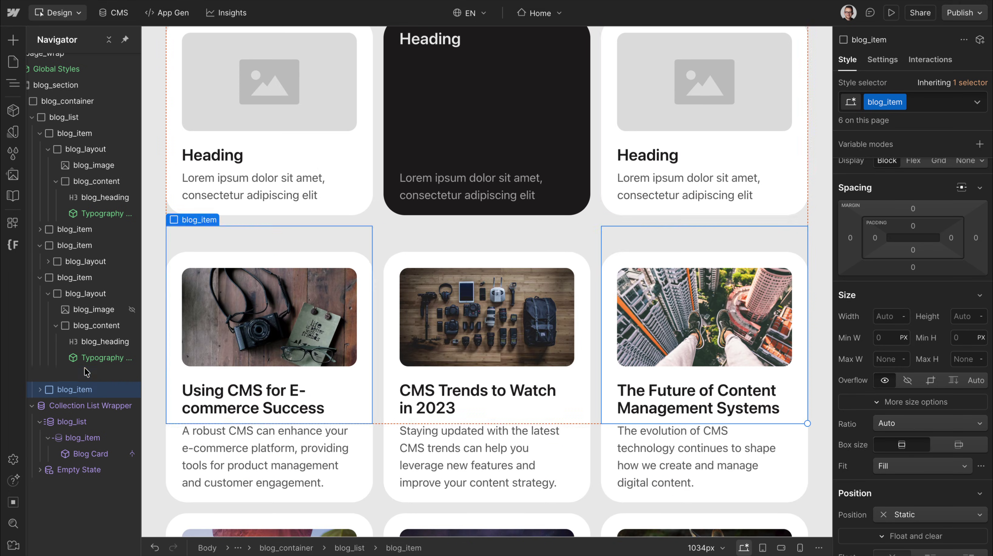
scroll(433, 218, up, 8)
Step: Paste the static blog_list into CMS Styler to generate .blog_item:nth-child(5n+1) pattern CSS
click(375, 295)
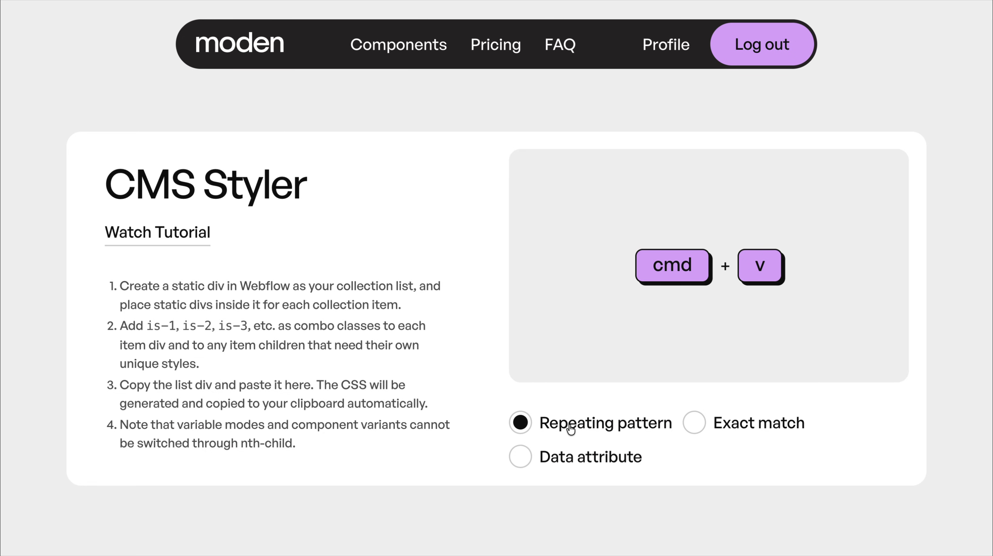
key(super+v)
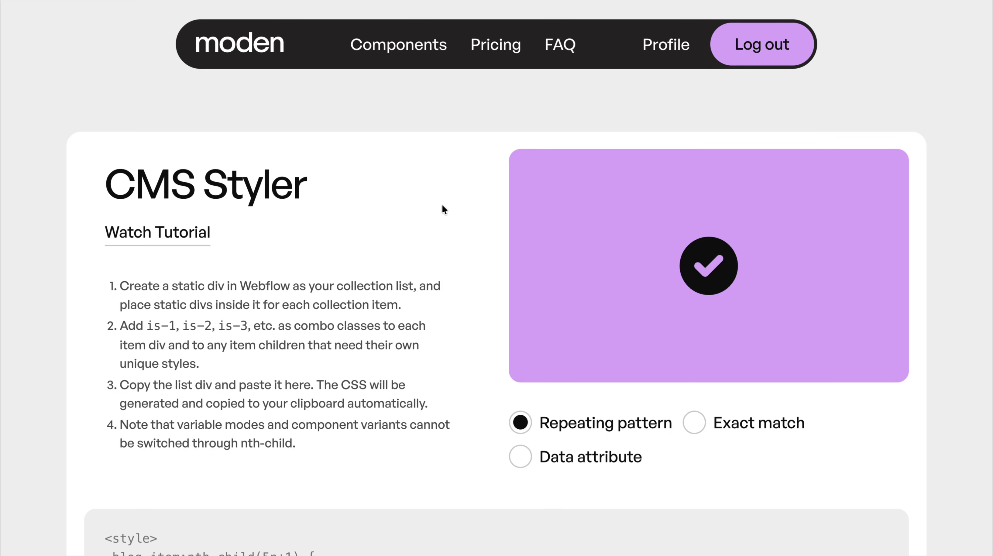
scroll(431, 257, down, 3)
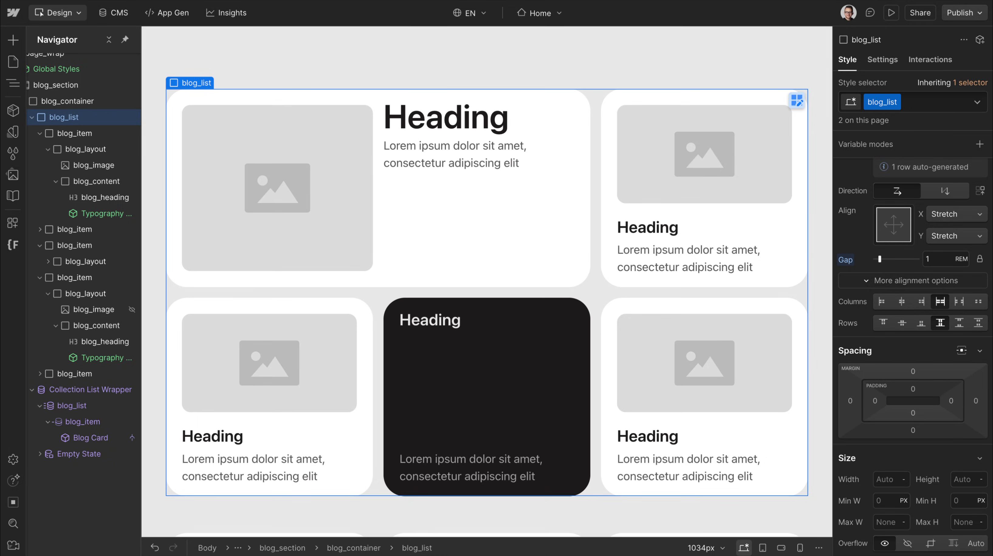
Step: Hide the static blog_list so the CMS collection cards show on the canvas
click(884, 60)
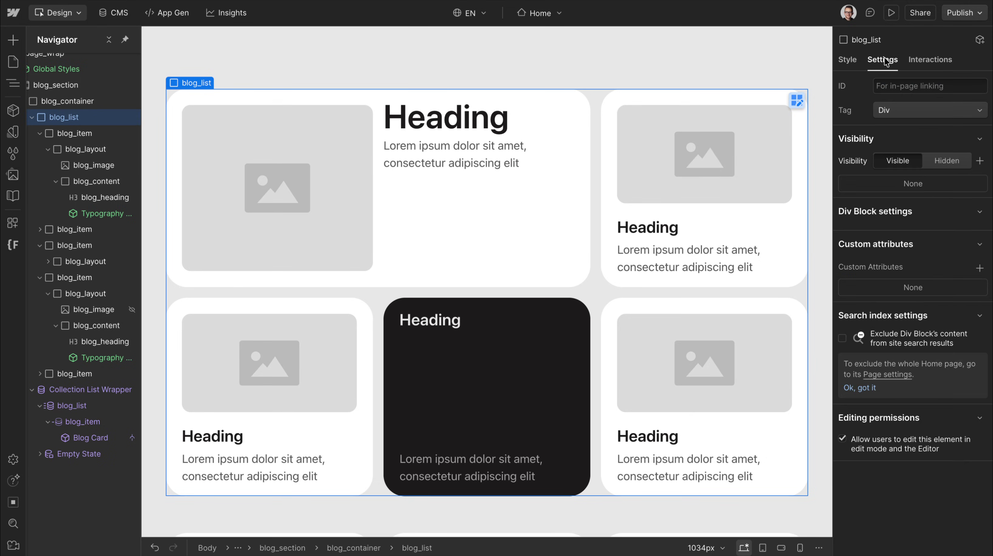
click(949, 163)
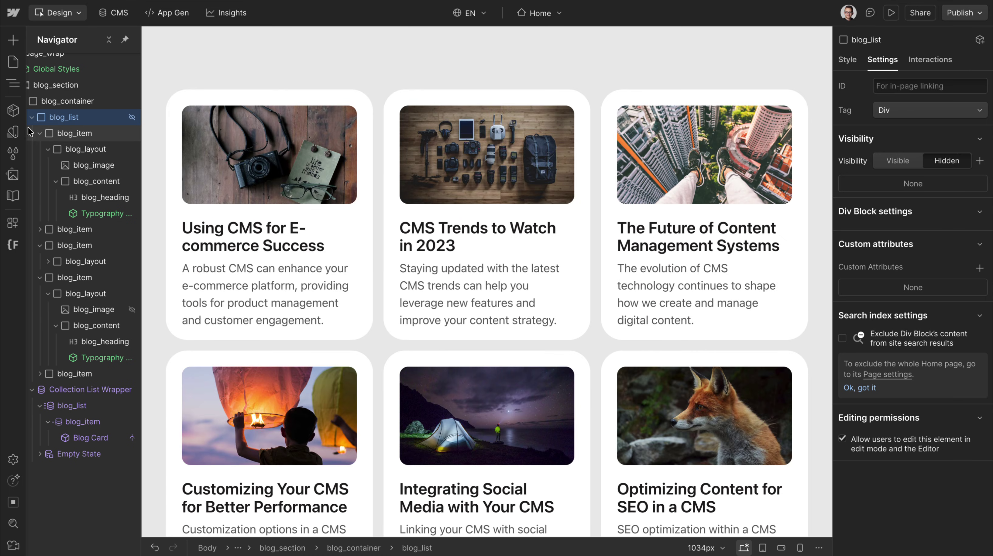
click(31, 116)
Step: Add a Code Embed to the blog container holding the pasted CSS, and save it
click(73, 104)
key(super+k)
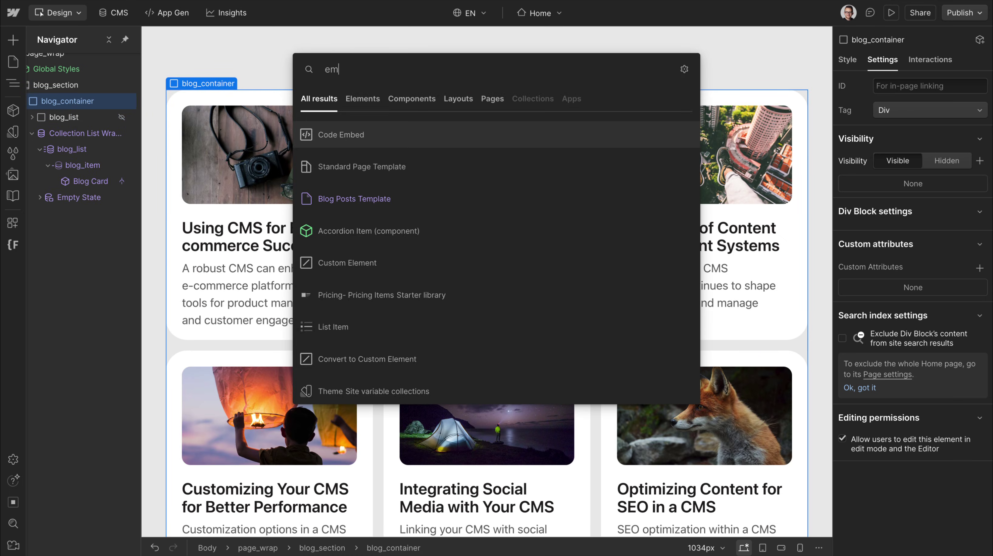
key(Return)
key(ctrl+v)
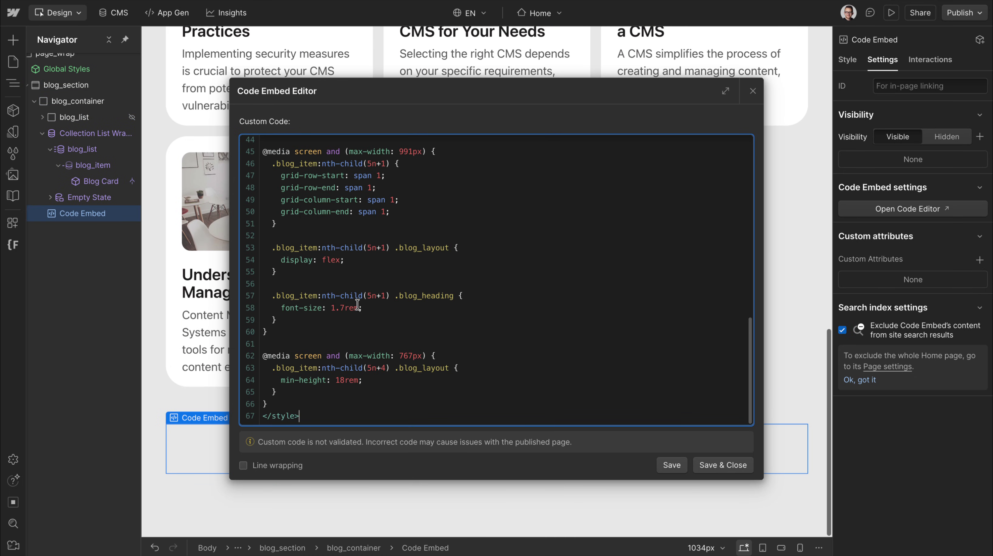
click(733, 466)
scroll(516, 157, up, 5)
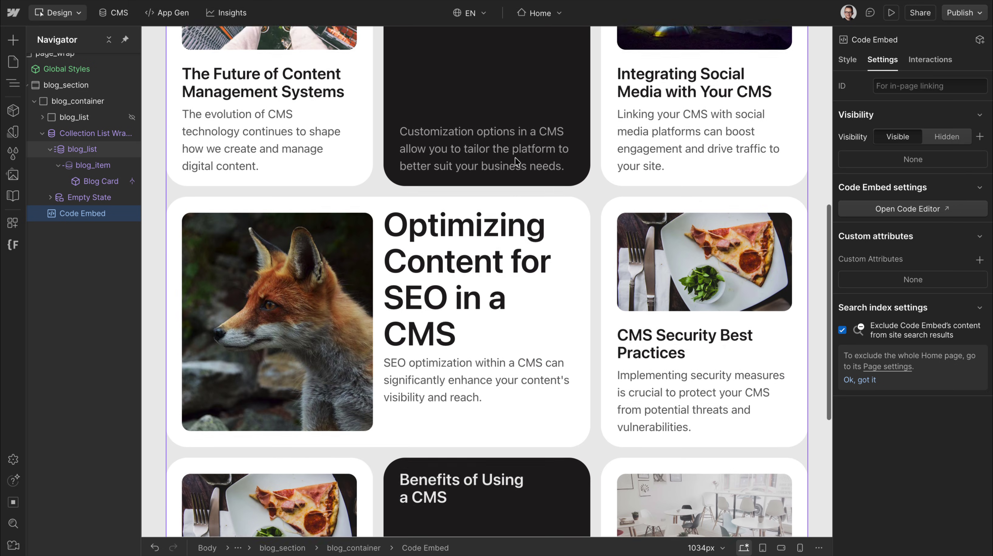
Step: Preview the blog grid at tablet and mobile landscape widths, then return to desktop
click(382, 117)
scroll(382, 115, up, 5)
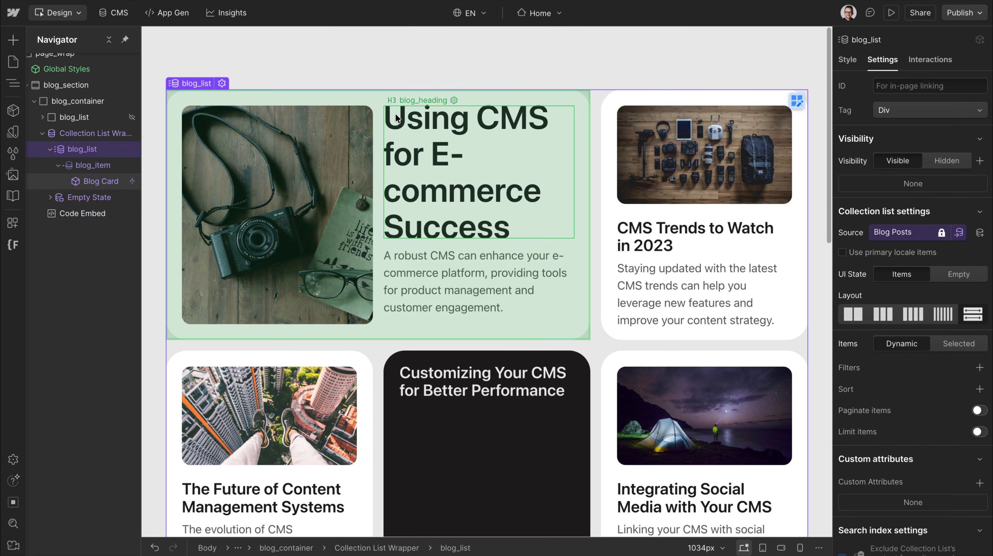
scroll(493, 150, down, 3)
scroll(494, 150, down, 9)
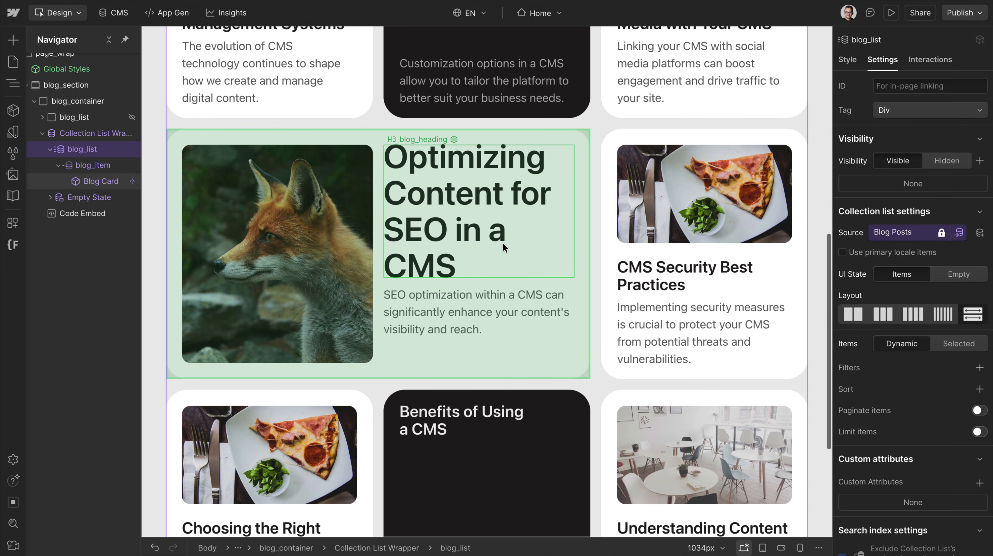
scroll(453, 255, down, 3)
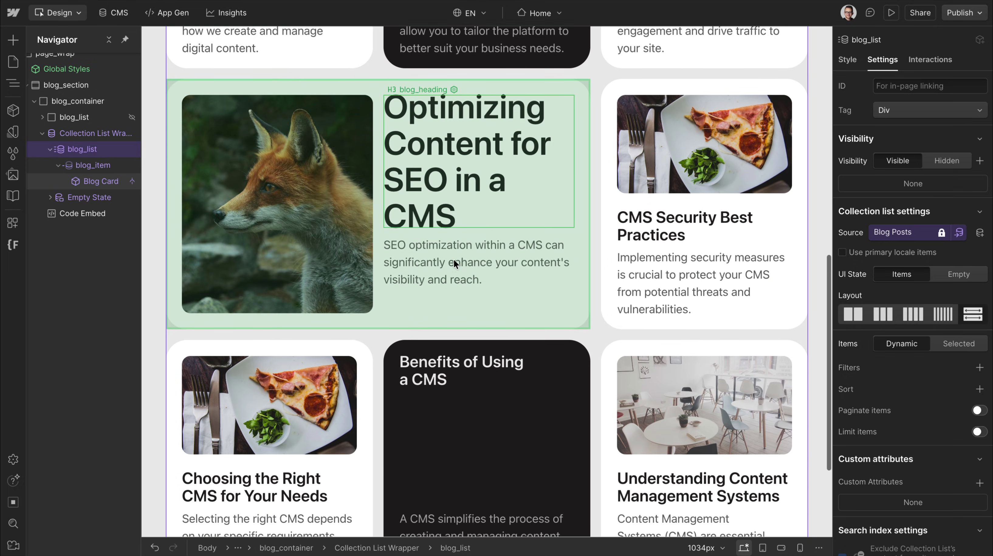
scroll(519, 366, up, 11)
scroll(521, 370, up, 5)
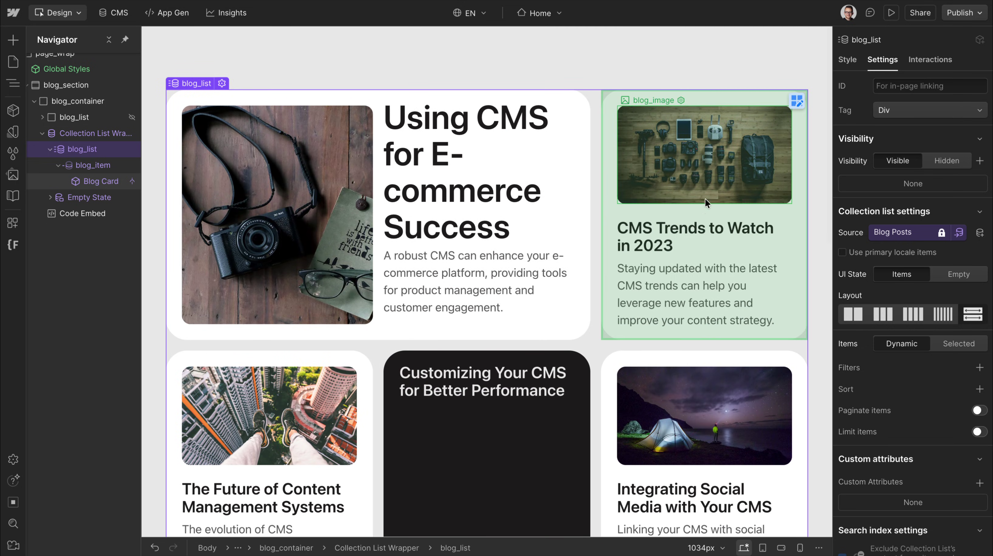
key(shift+2)
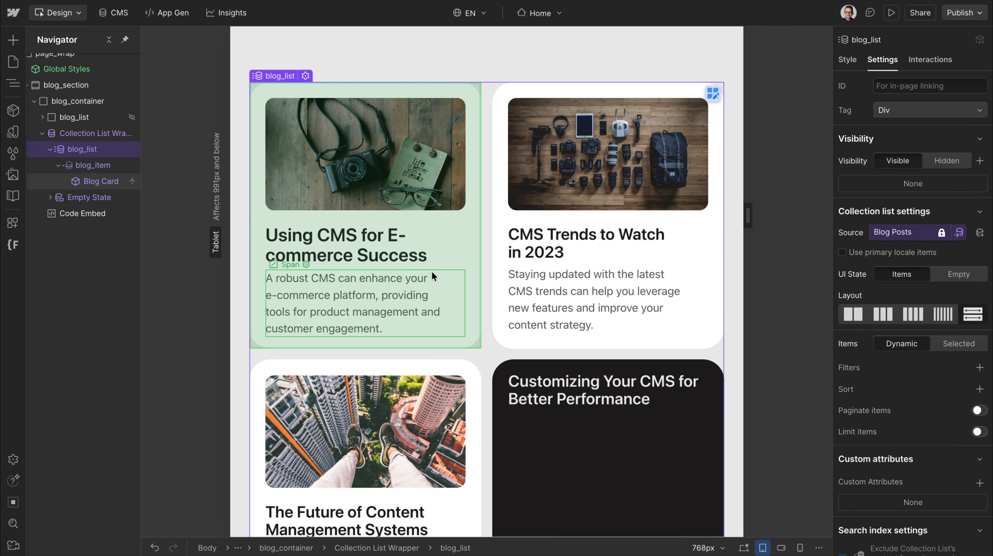
key(shift+3)
scroll(439, 260, down, 20)
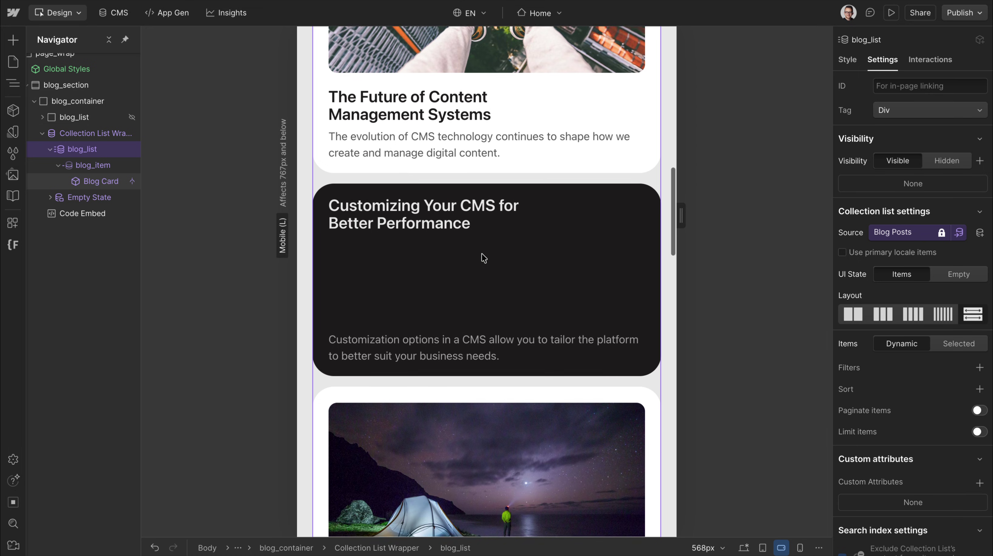
key(shift+1)
scroll(501, 288, up, 8)
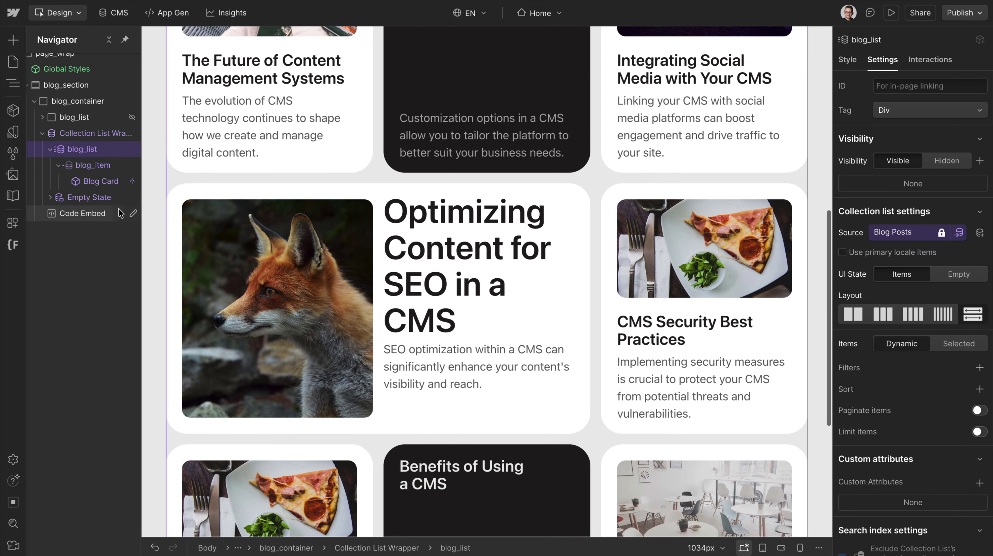
Step: Copy the static blog_list and generate its CSS in CMS Styler using Exact match
click(99, 214)
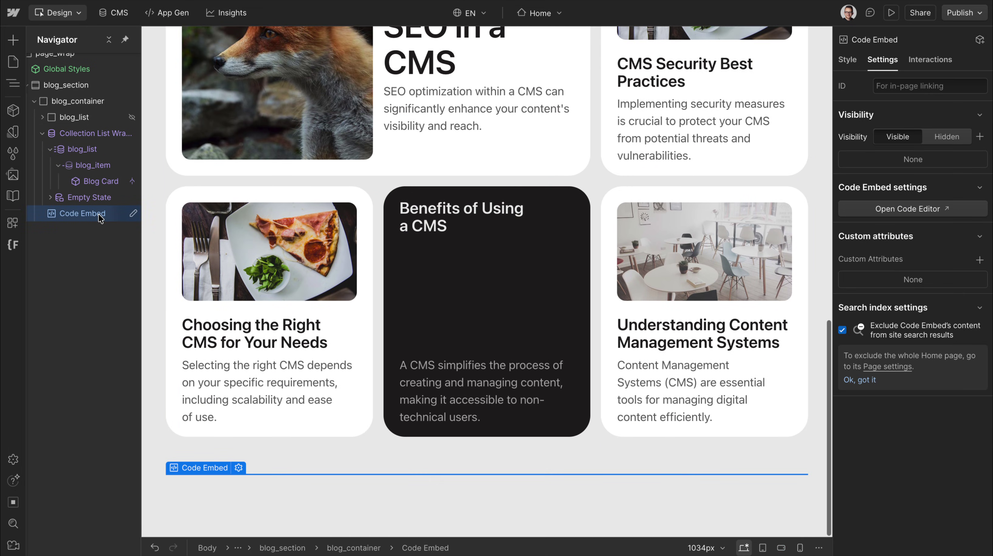
click(113, 116)
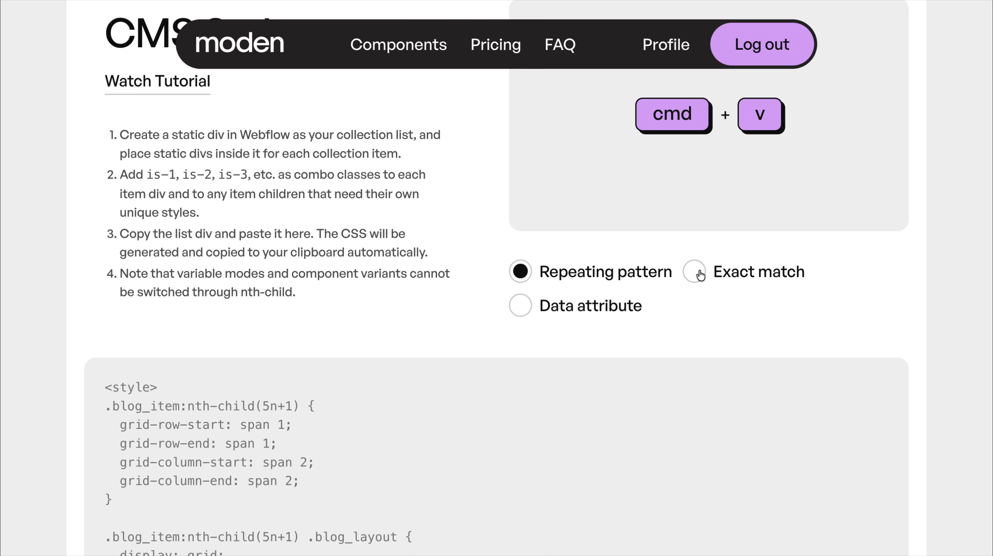
click(694, 272)
scroll(380, 212, up, 5)
key(super+v)
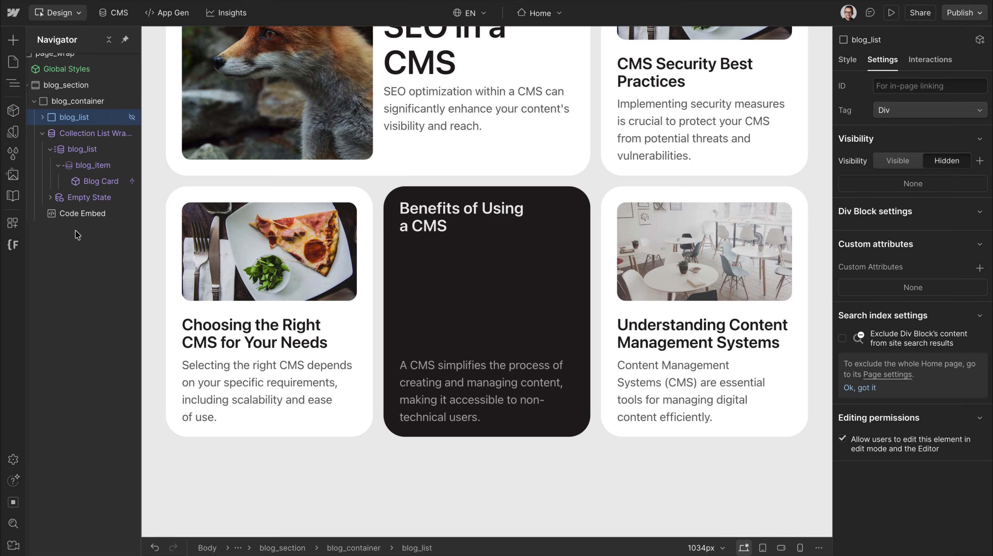
Step: Save the Code Embed with the exact-match CSS targeting .blog_item:nth-child(1) and nth-child(4)
click(75, 213)
double_click(75, 214)
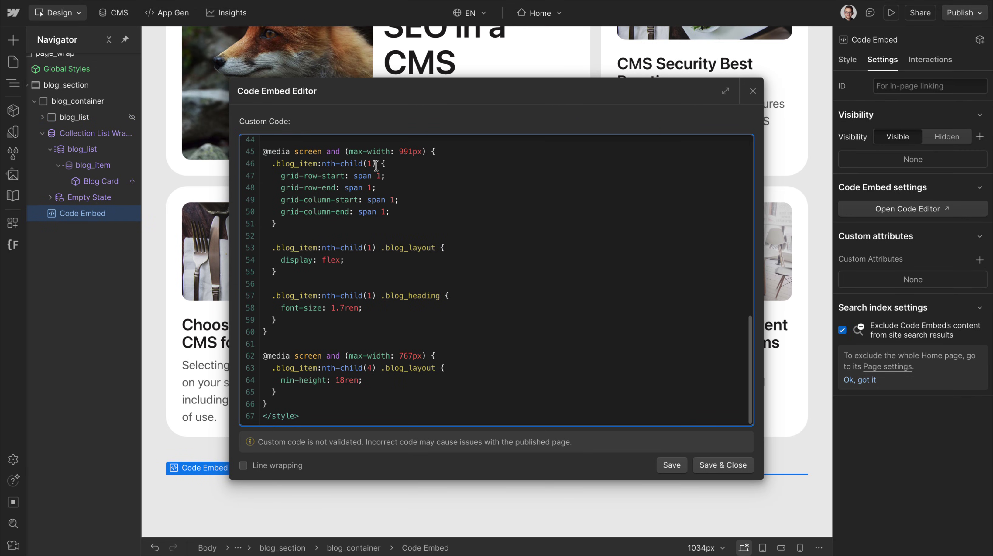
scroll(371, 330, up, 4)
scroll(377, 332, down, 4)
click(719, 465)
scroll(513, 223, up, 15)
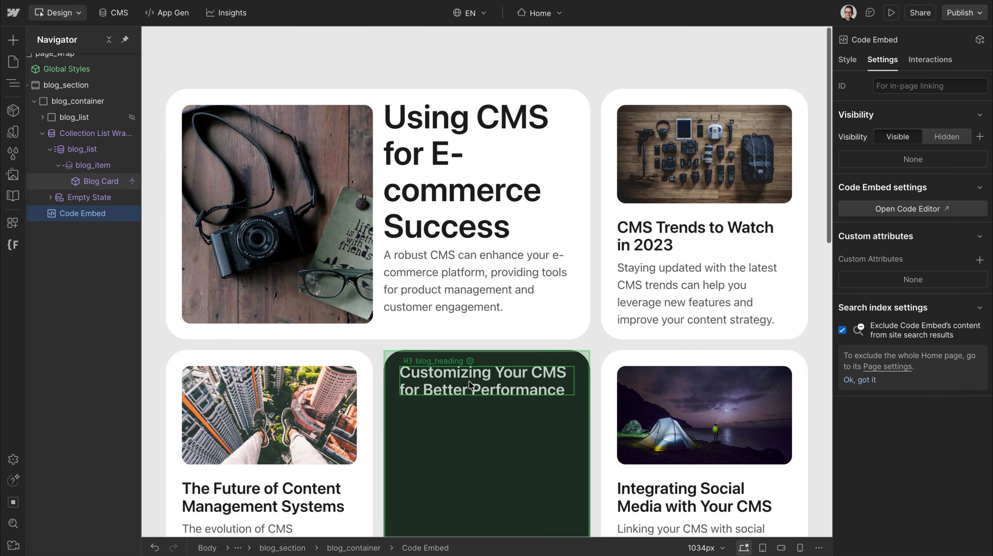
scroll(469, 381, down, 12)
click(239, 468)
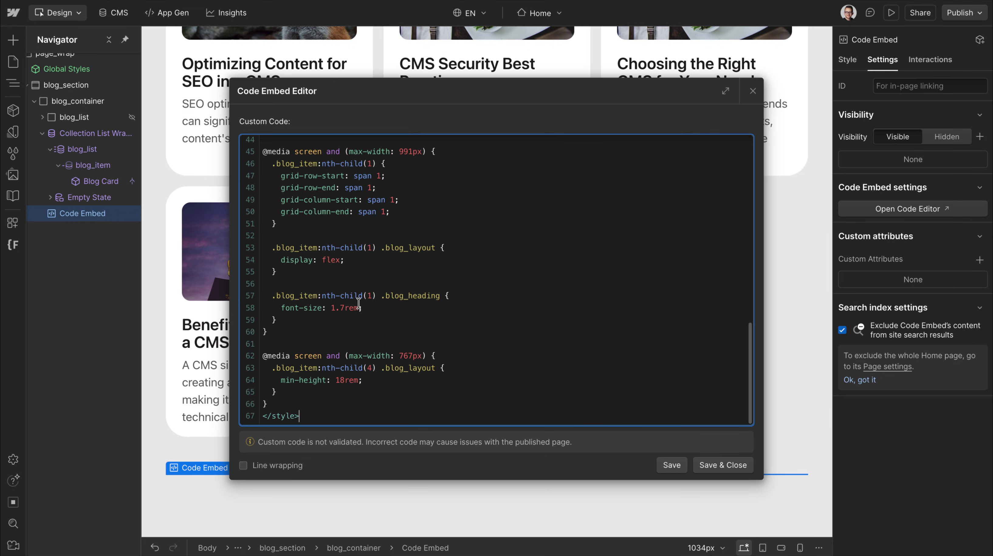
scroll(432, 185, up, 2)
drag(437, 187, 266, 188)
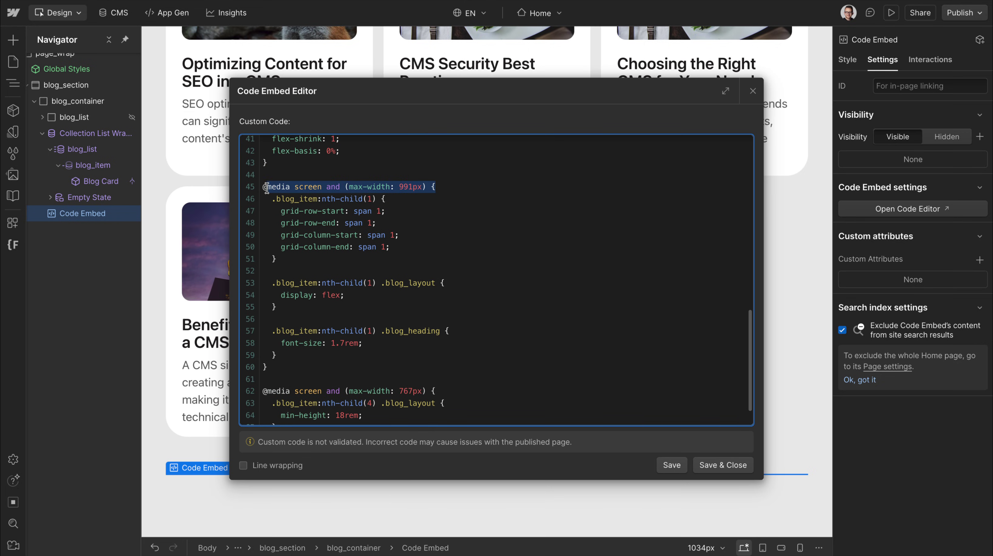
text(@container (width)
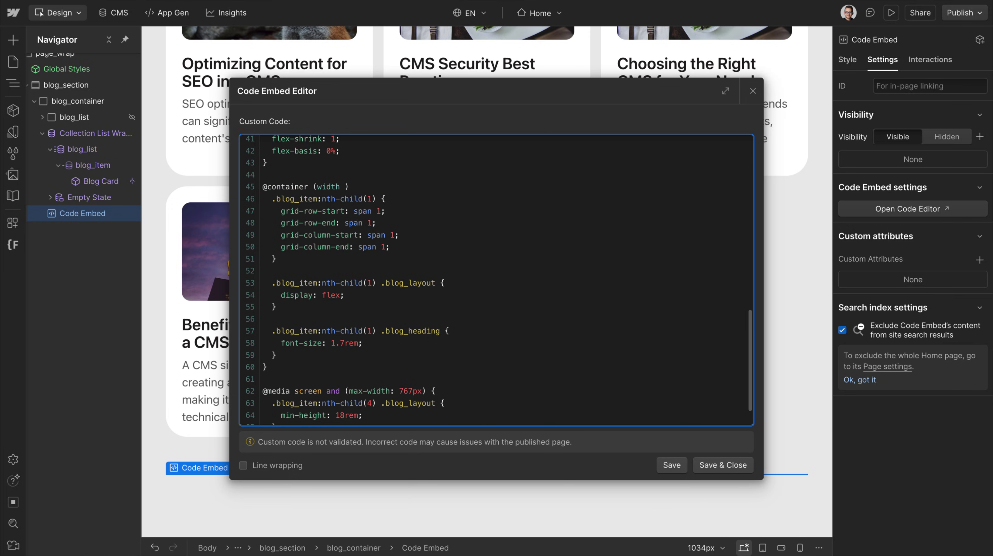
text({)
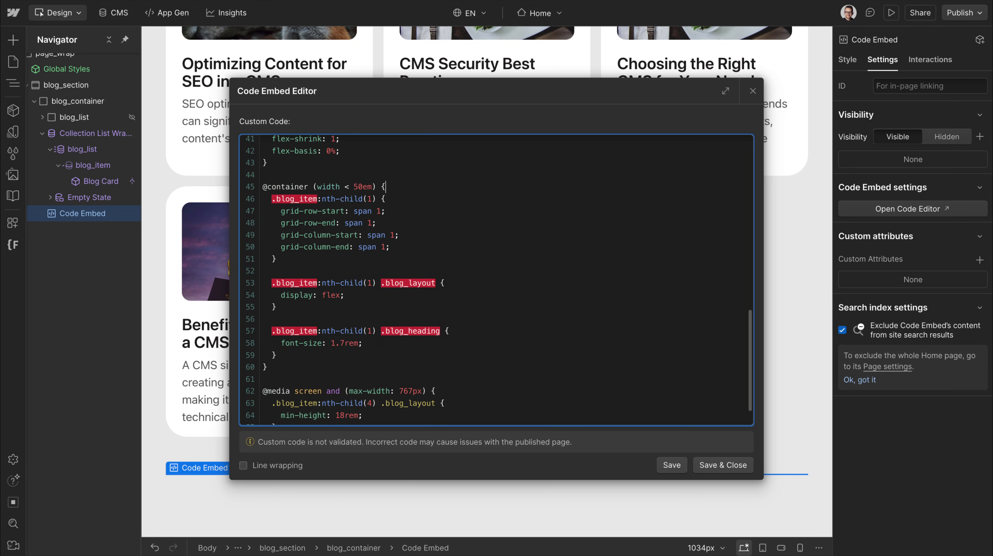
scroll(322, 215, down, 1)
drag(275, 165, 336, 309)
click(335, 309)
click(752, 92)
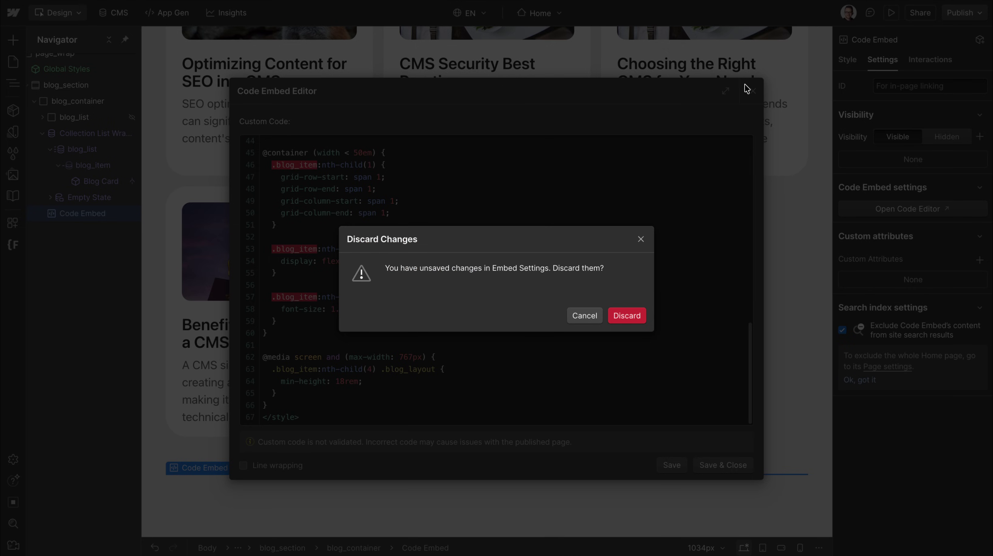
click(628, 313)
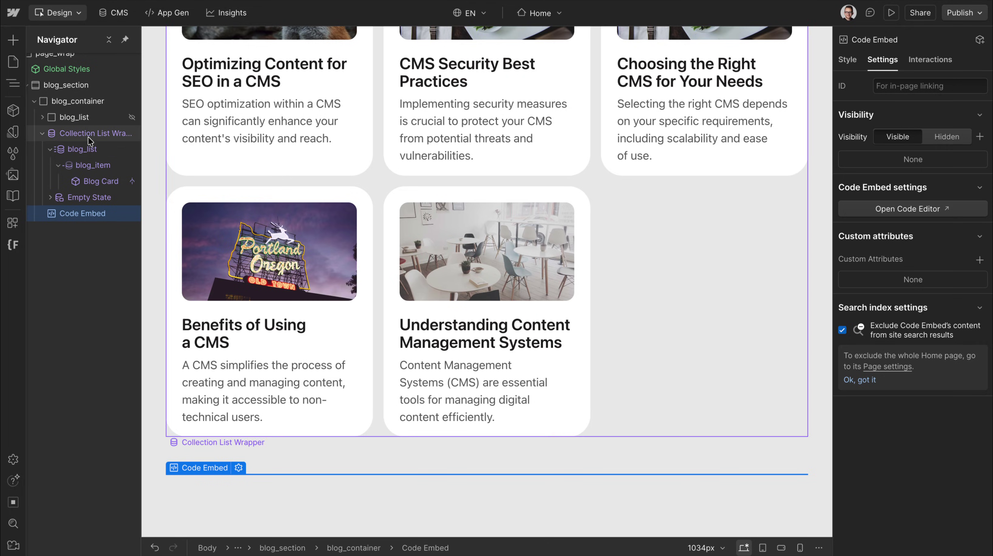
Step: Regenerate the blog_list CSS in Data attribute mode, producing .blog_item[data-item="1"] selectors
click(74, 117)
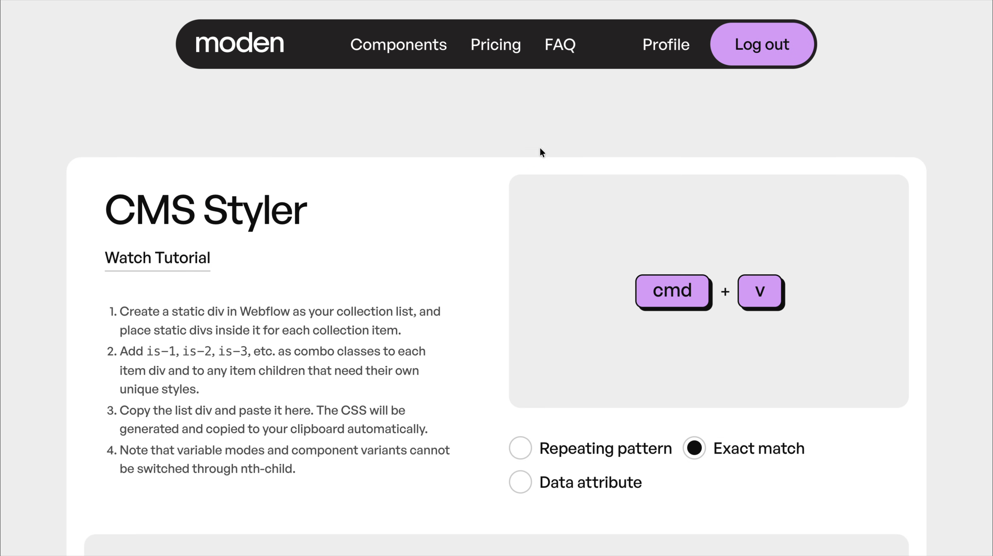
key(super+v)
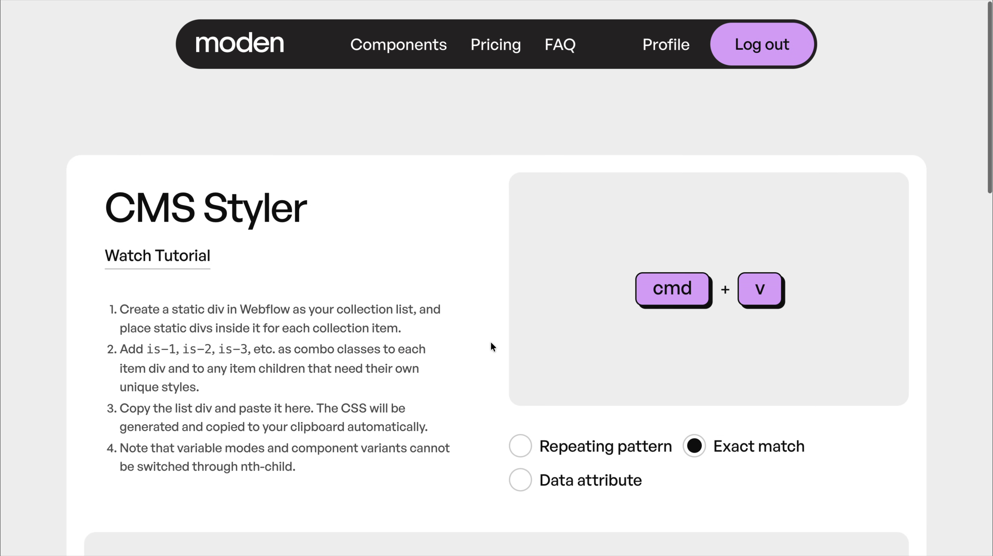
click(520, 460)
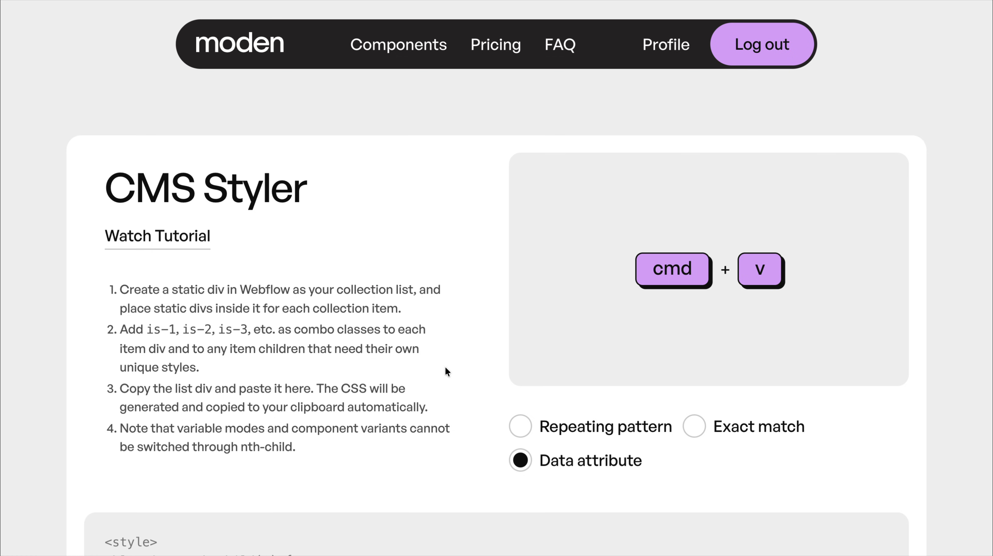
scroll(446, 372, down, 3)
scroll(422, 222, up, 2)
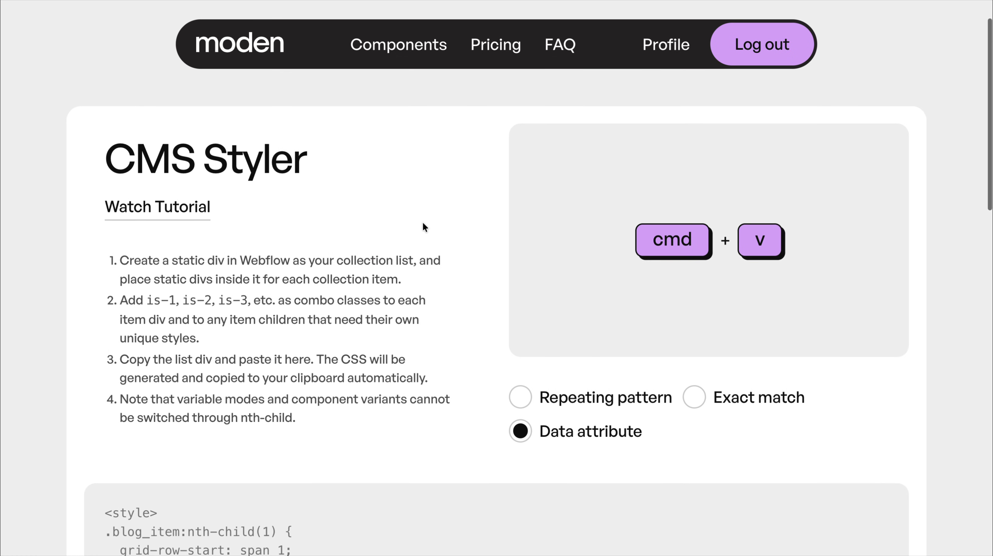
key(super+v)
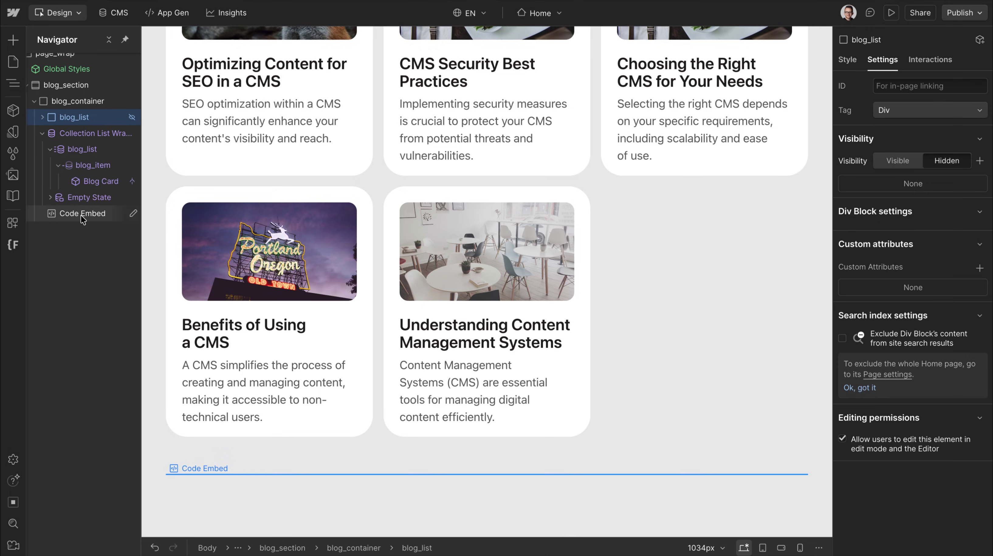
Step: Overwrite the Code Embed with the data-attribute CSS and check its data-item="1" and "4" selectors
double_click(81, 215)
key(super+a)
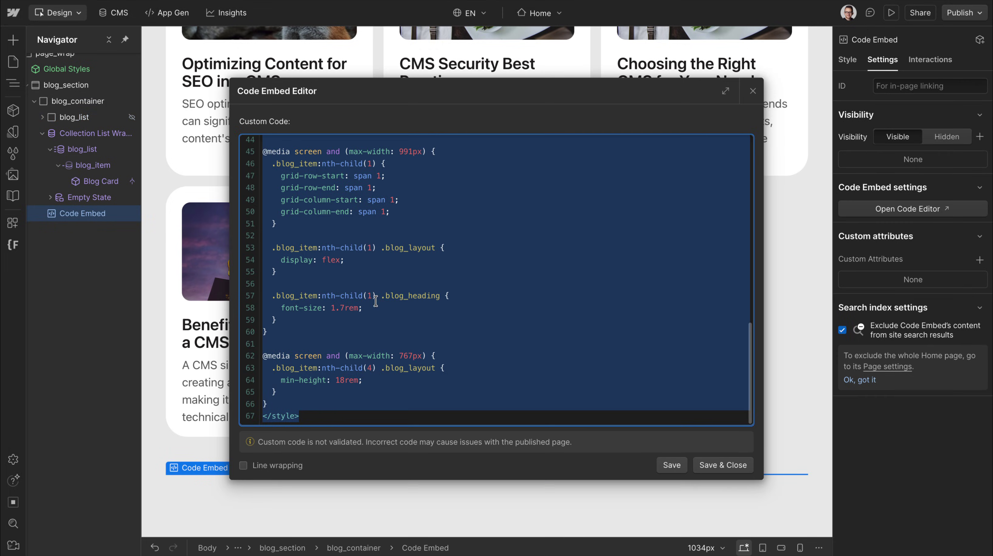
key(super+v)
scroll(384, 280, up, 2)
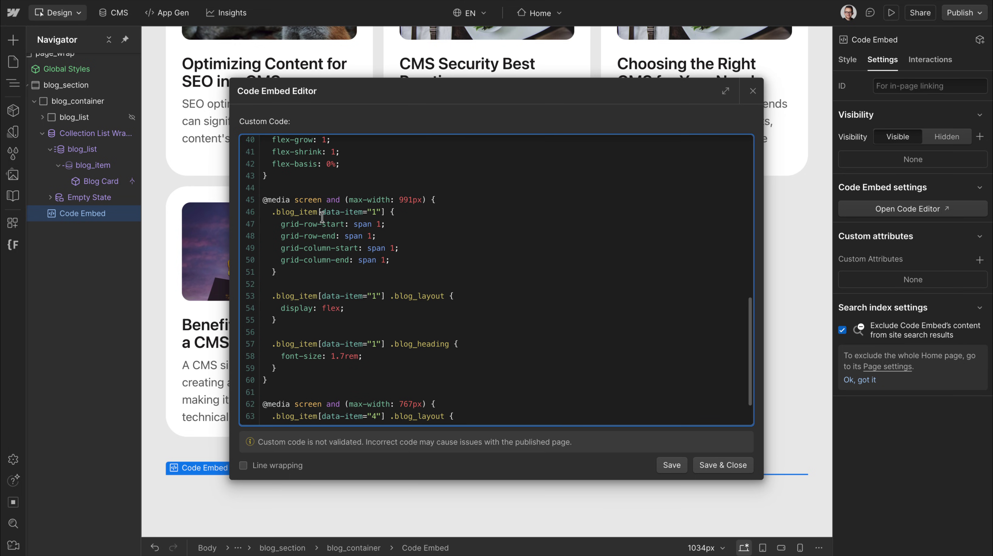
drag(330, 212, 383, 212)
scroll(380, 345, down, 2)
drag(371, 368, 381, 368)
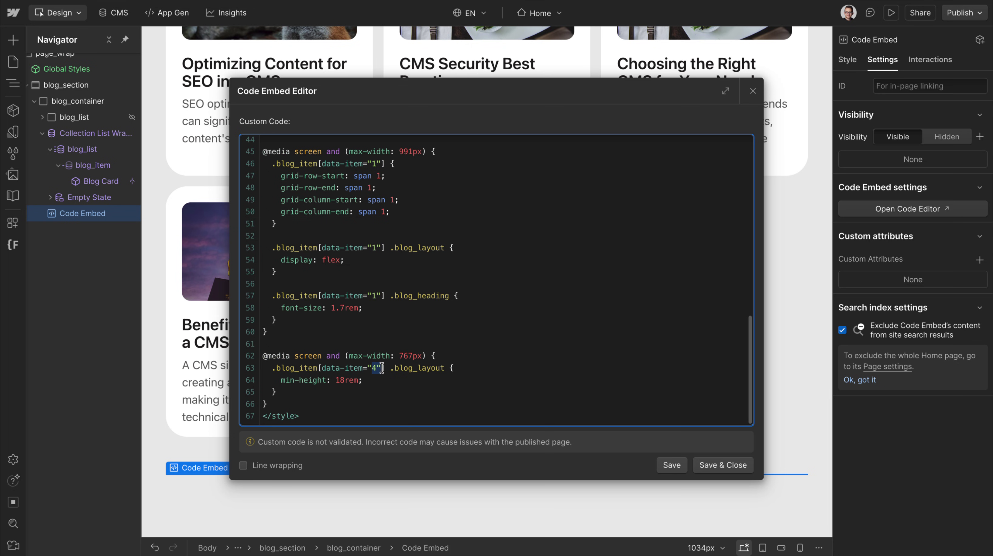
click(711, 469)
scroll(379, 210, up, 6)
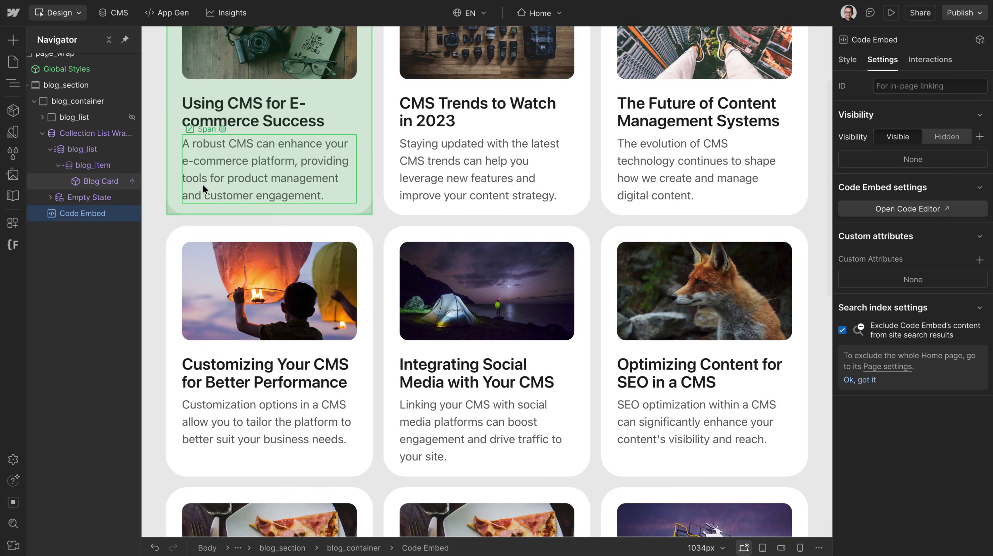
Step: Add a custom data-item attribute with value 4 to the collection's blog_item
click(203, 187)
click(85, 167)
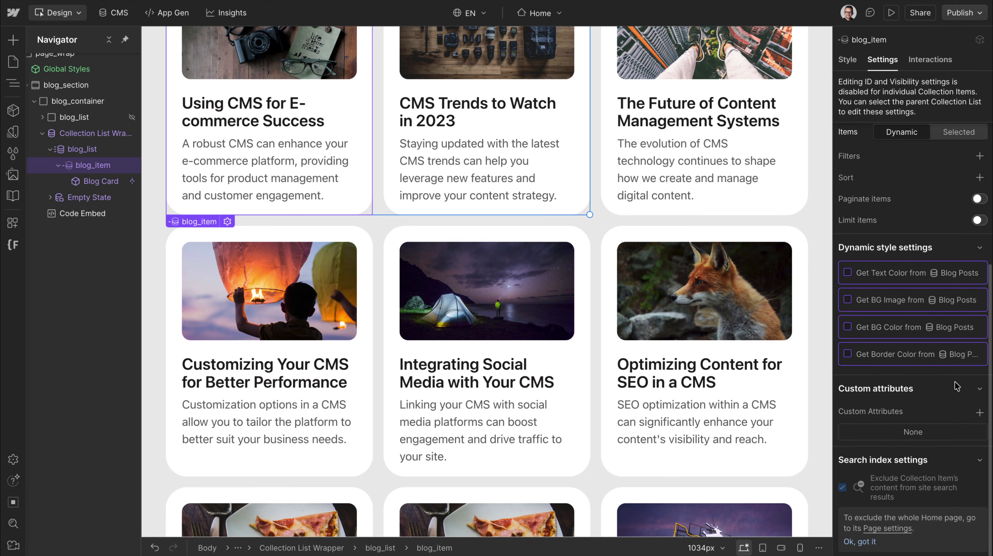
click(980, 413)
text(data-item)
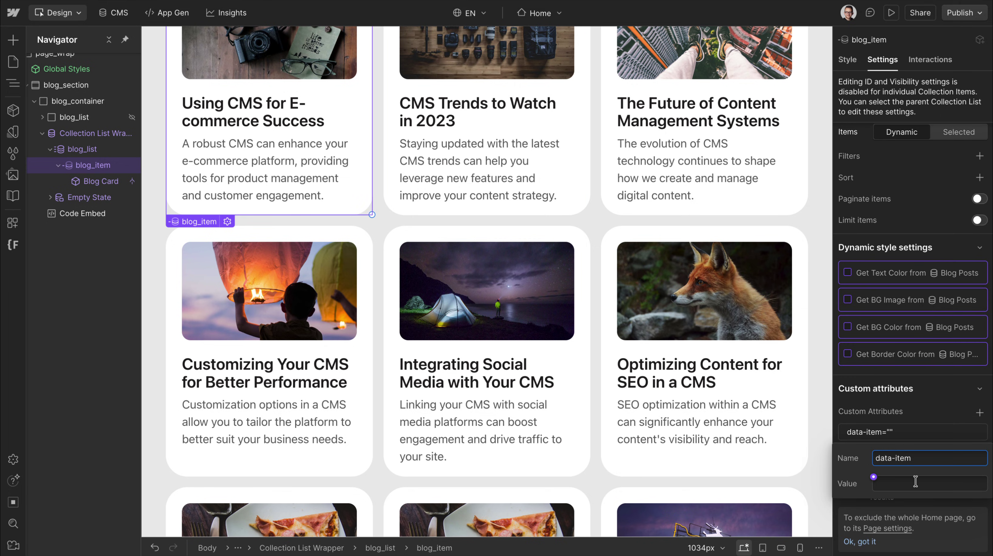
click(916, 482)
text(1)
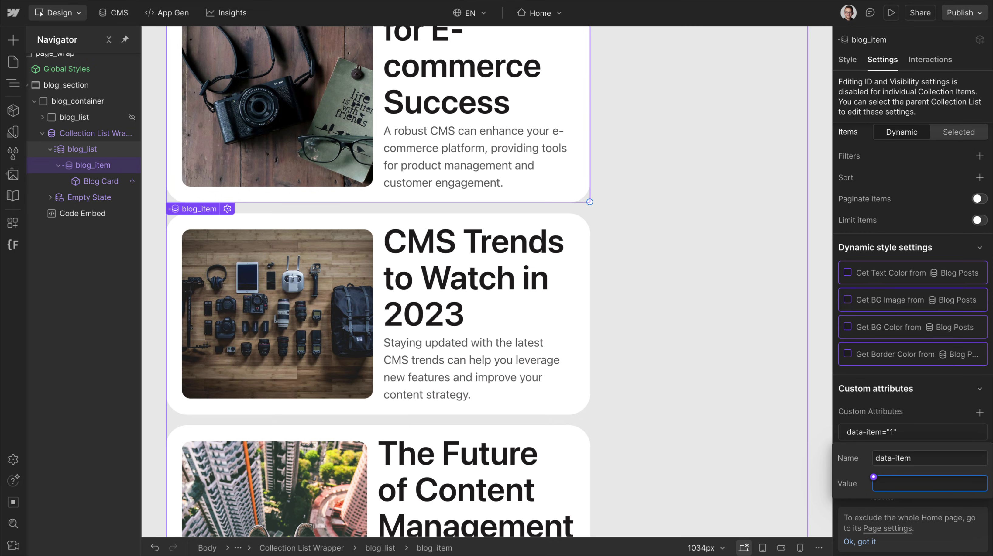
text(4)
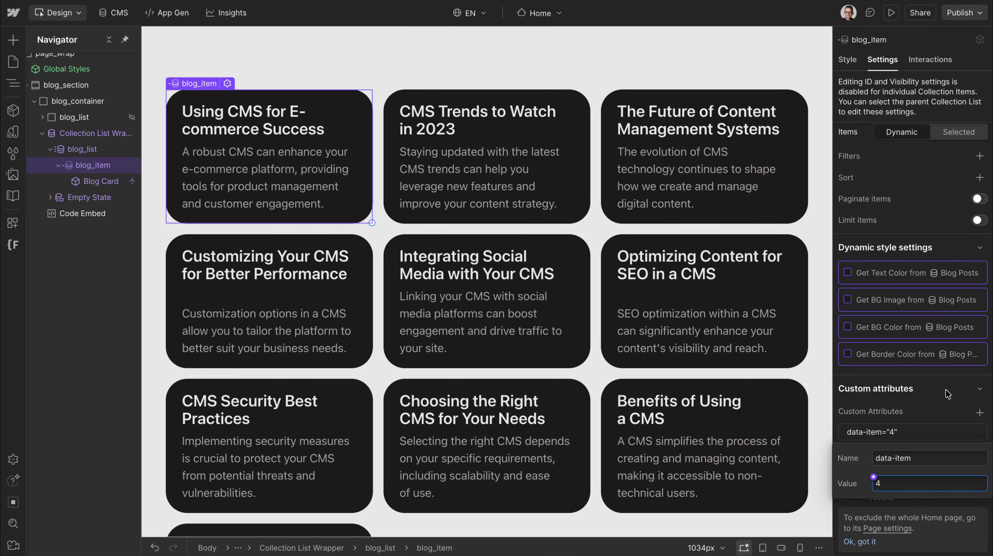
click(874, 478)
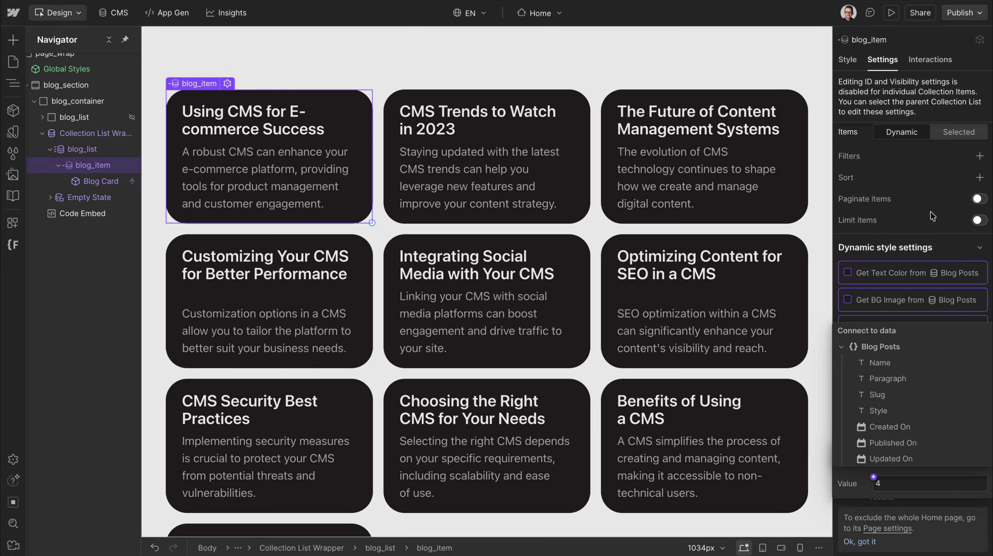
click(904, 501)
click(912, 431)
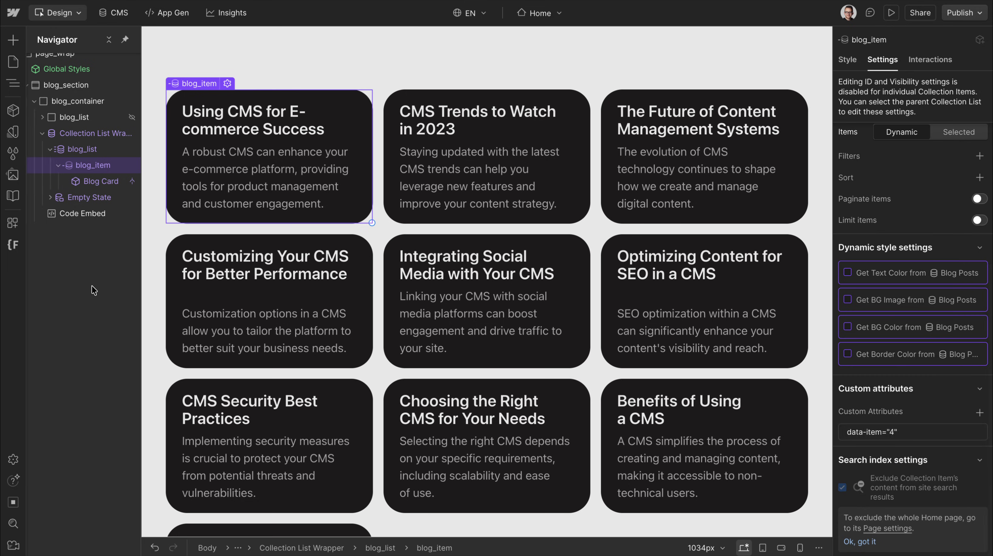
click(85, 213)
Step: Change the embed's data-item="1" selectors to "featured", then discard those edits on closing
double_click(85, 212)
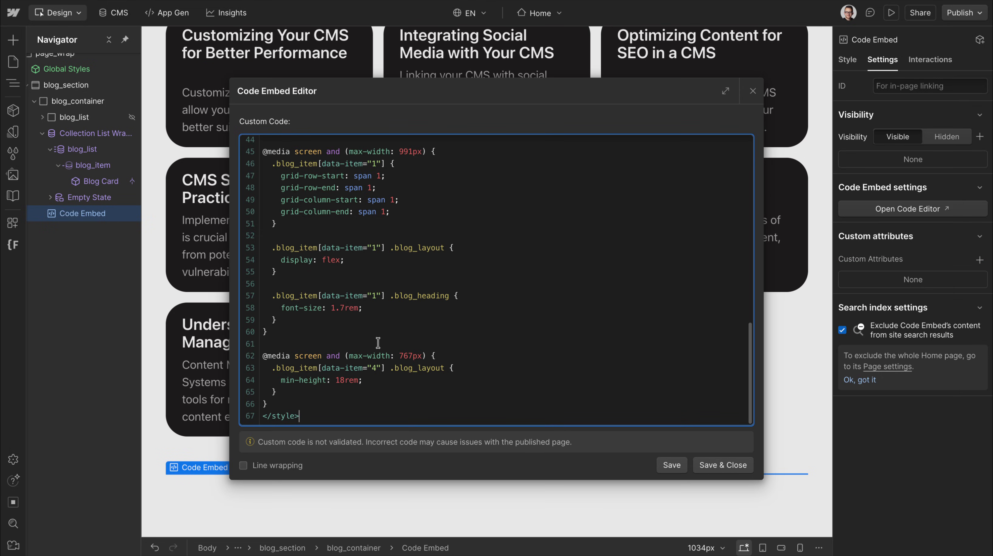
scroll(378, 343, up, 1)
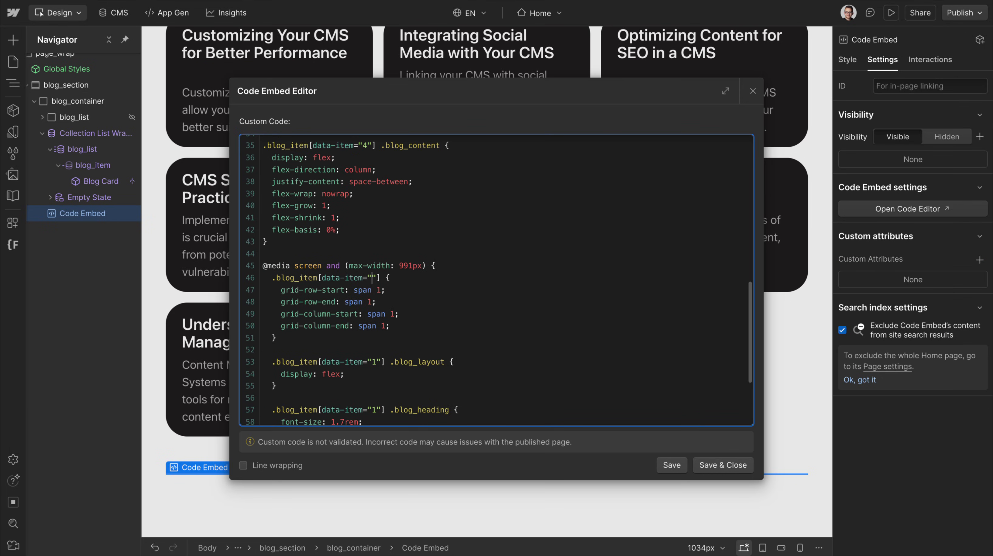
scroll(391, 298, up, 10)
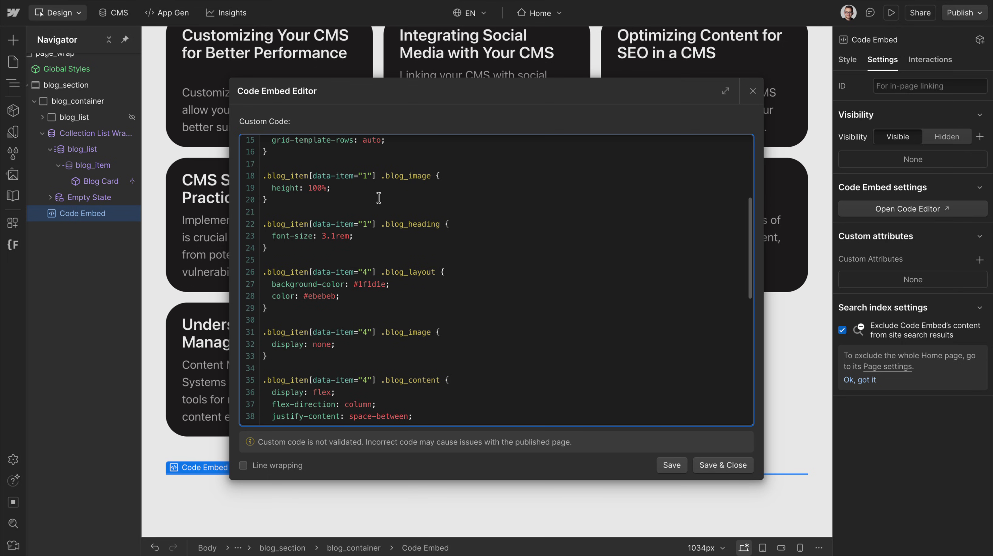
key(BackSpace)
text(featured)
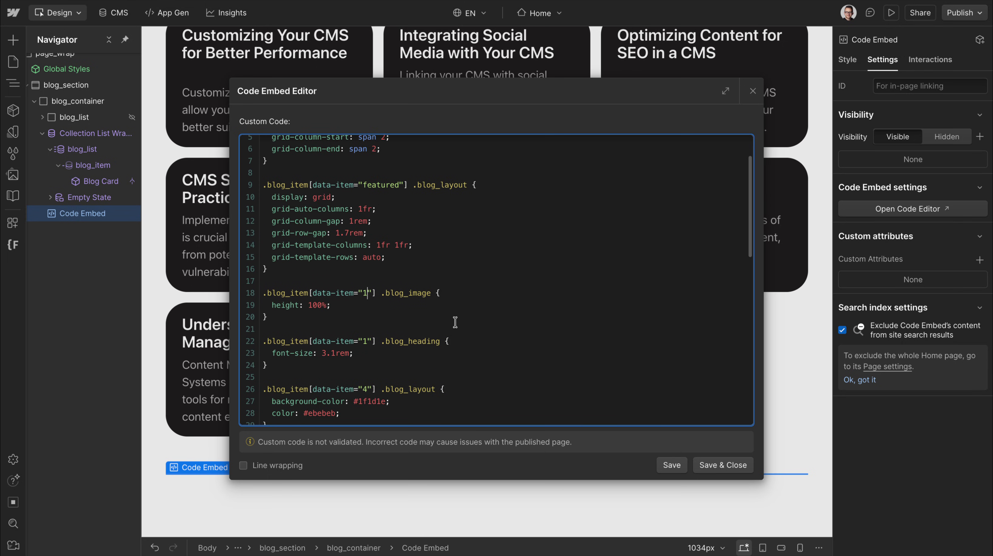
key(BackSpace)
text(featured)
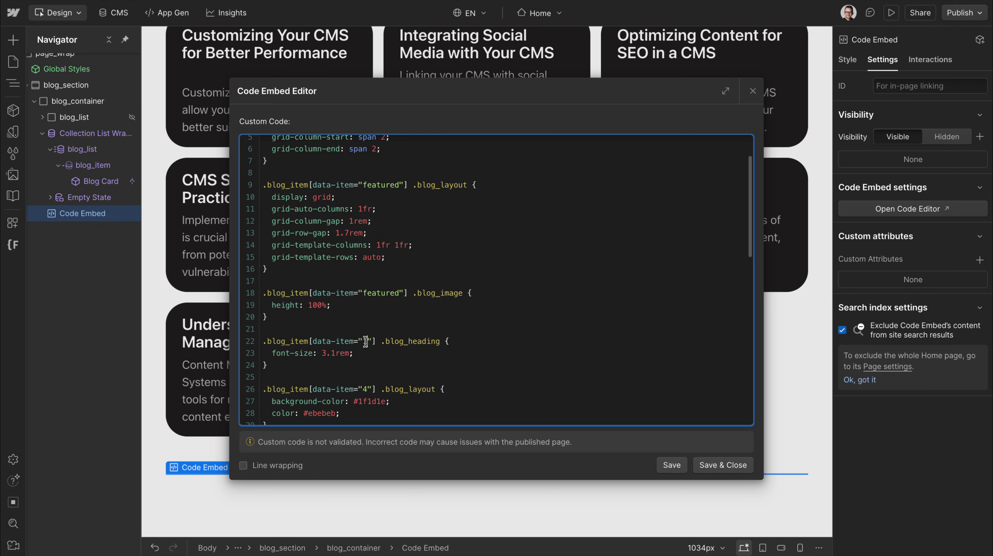
text(featured)
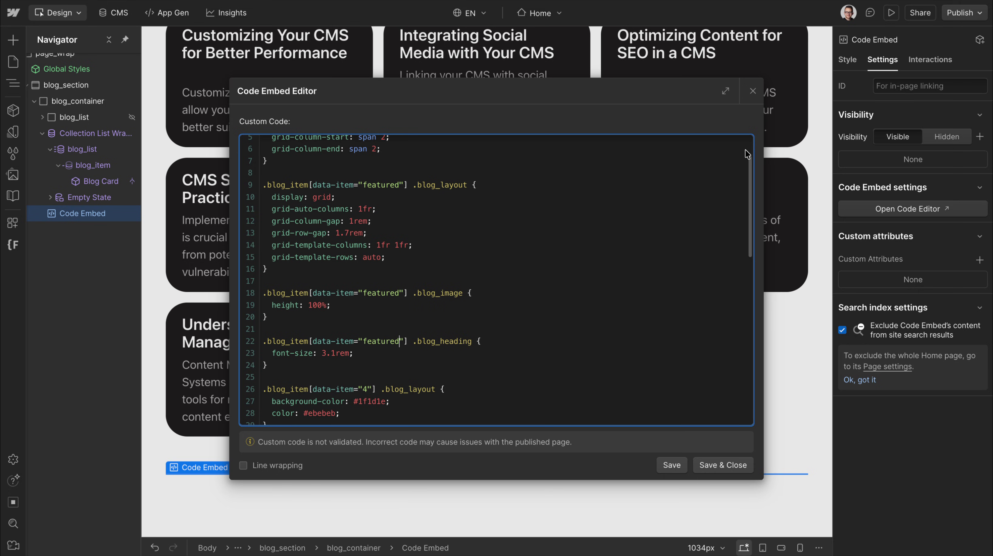
click(753, 91)
click(624, 312)
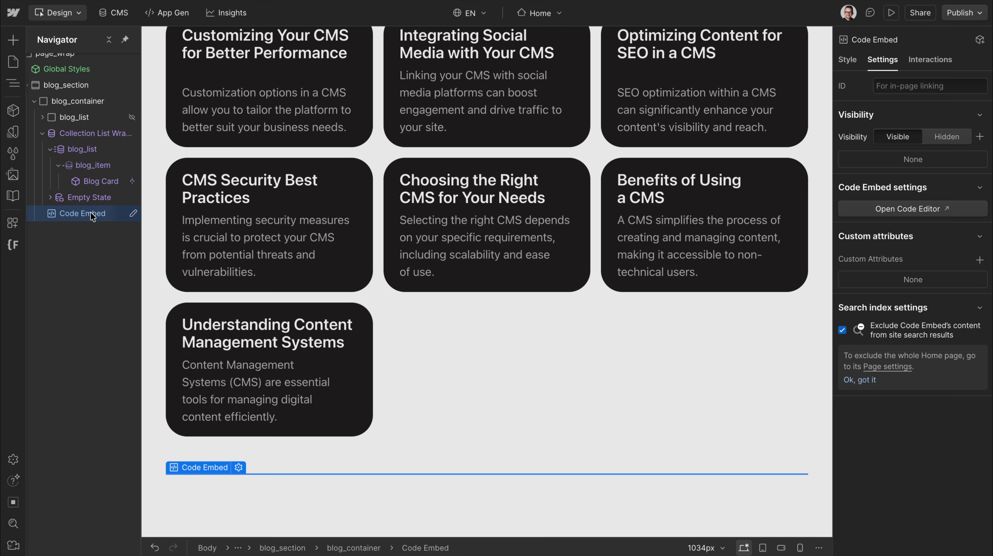
Step: Delete the Code Embed and make the static blog_list visible again
key(Delete)
click(73, 117)
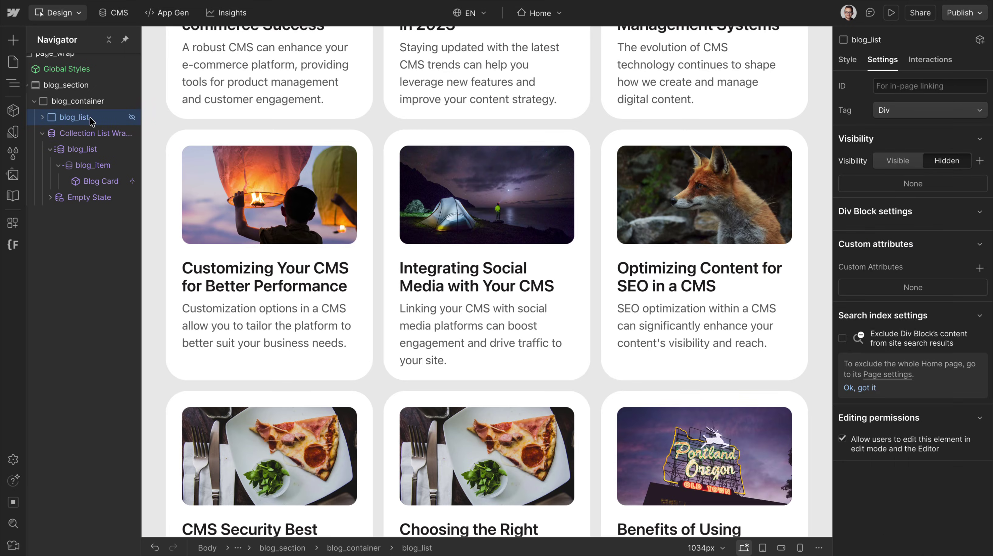
click(898, 161)
Step: Set the first card's blog_heading font size to 2.4 REM
click(448, 117)
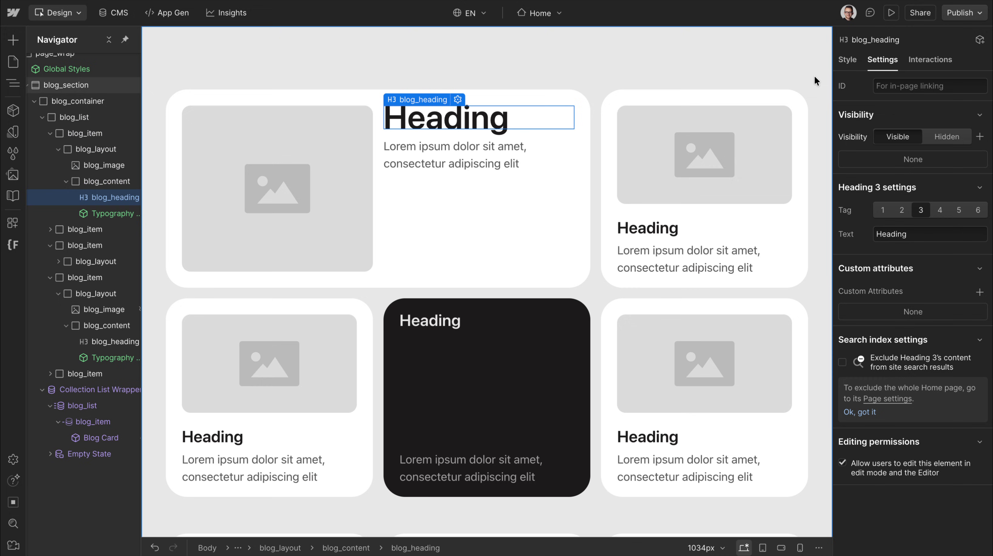
click(848, 59)
scroll(896, 350, down, 5)
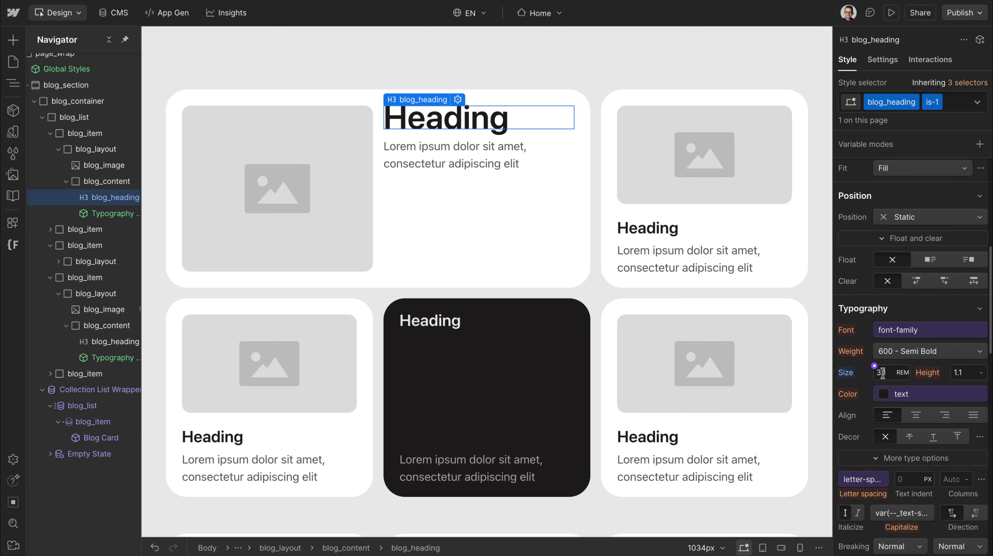
text(2.4)
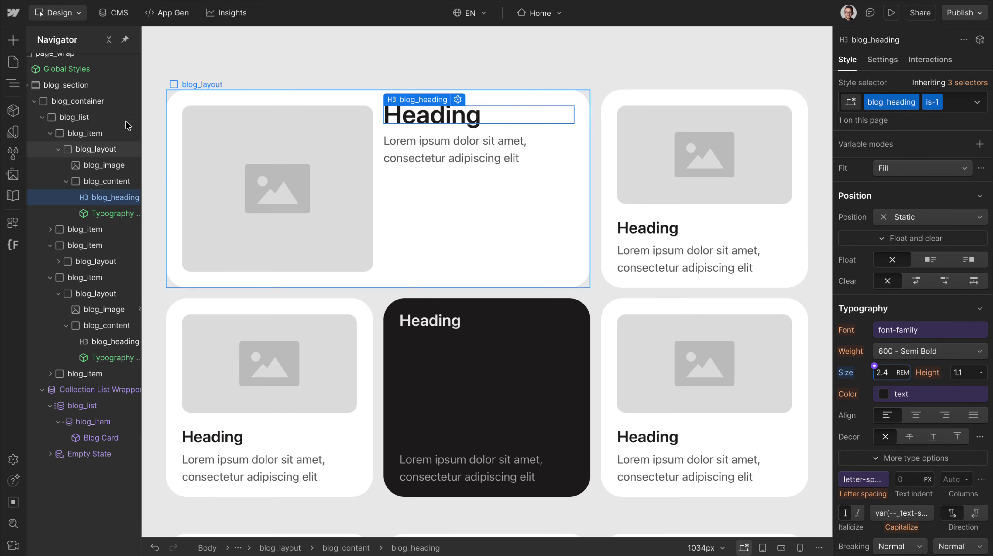
Step: Copy blog_list into CMS Styler and generate repeating-pattern CSS
click(84, 121)
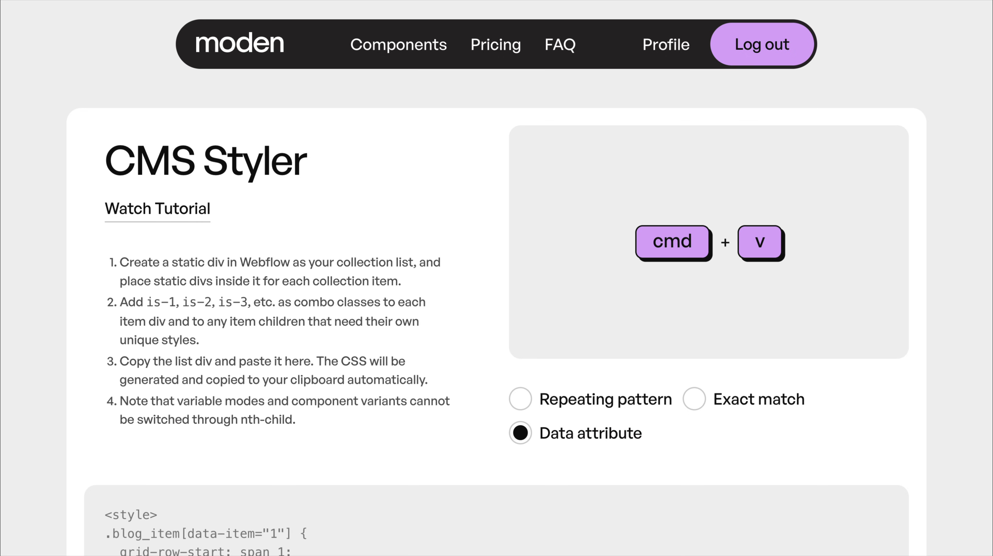
click(521, 399)
key(super+v)
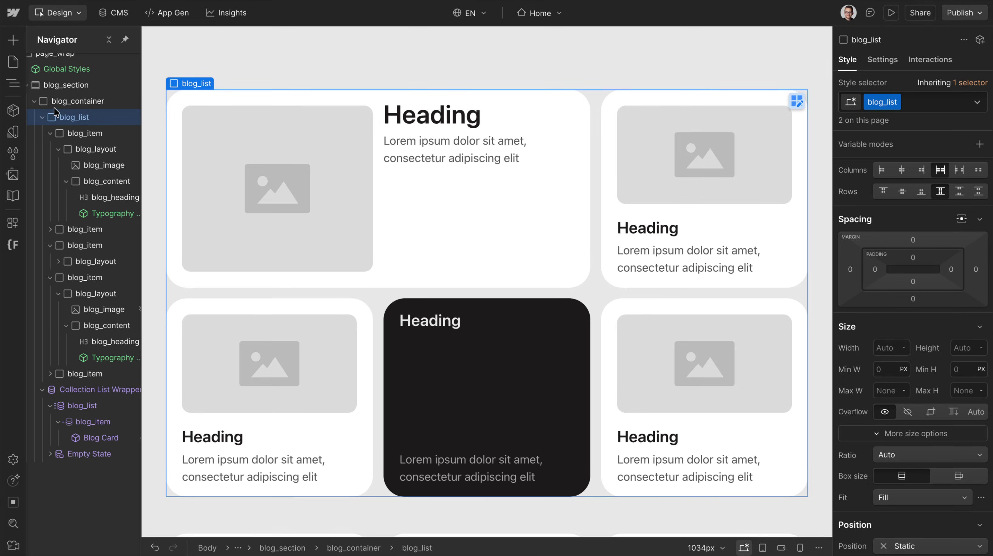
Step: Add a Code Embed to blog_container with the newly generated CSS and save it
click(42, 117)
click(79, 103)
key(super+k)
text(emb)
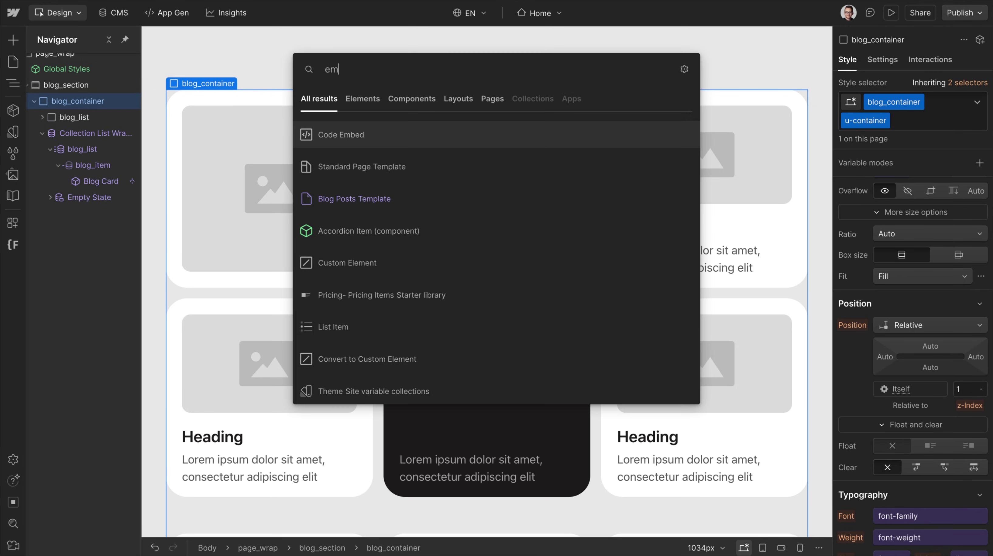
key(Return)
key(super+v)
click(725, 465)
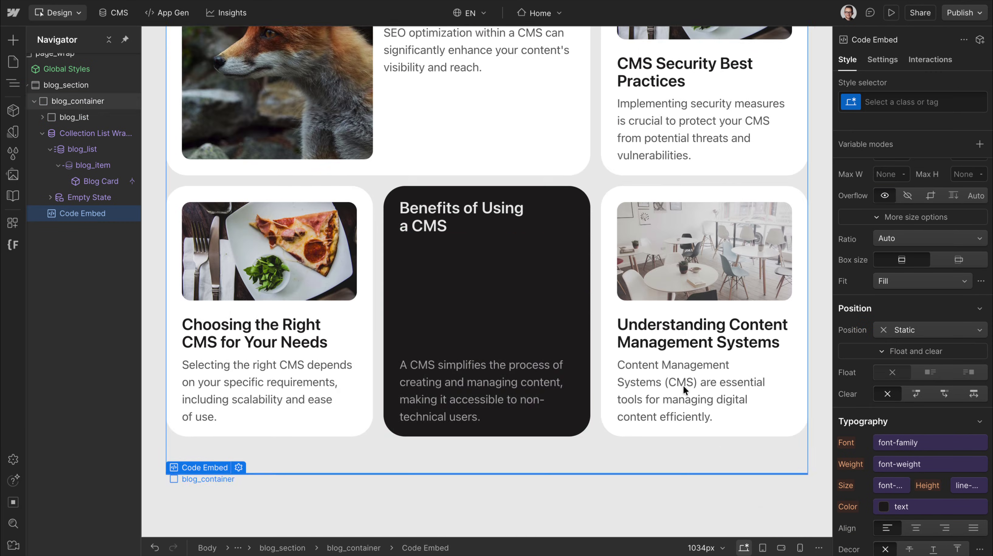
scroll(541, 280, up, 10)
scroll(541, 279, up, 10)
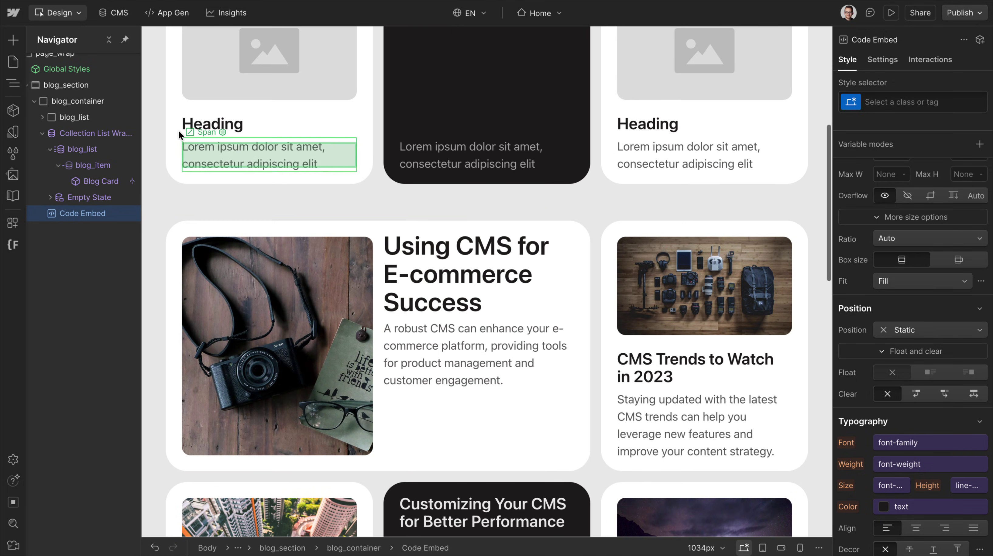
Step: Set the static blog_list's visibility to Hidden
click(178, 134)
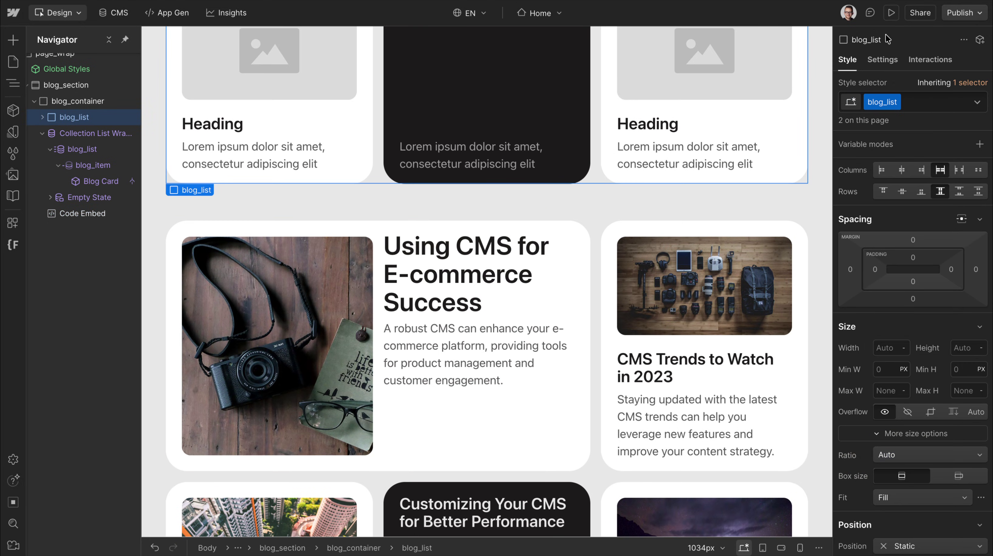
click(883, 60)
click(936, 165)
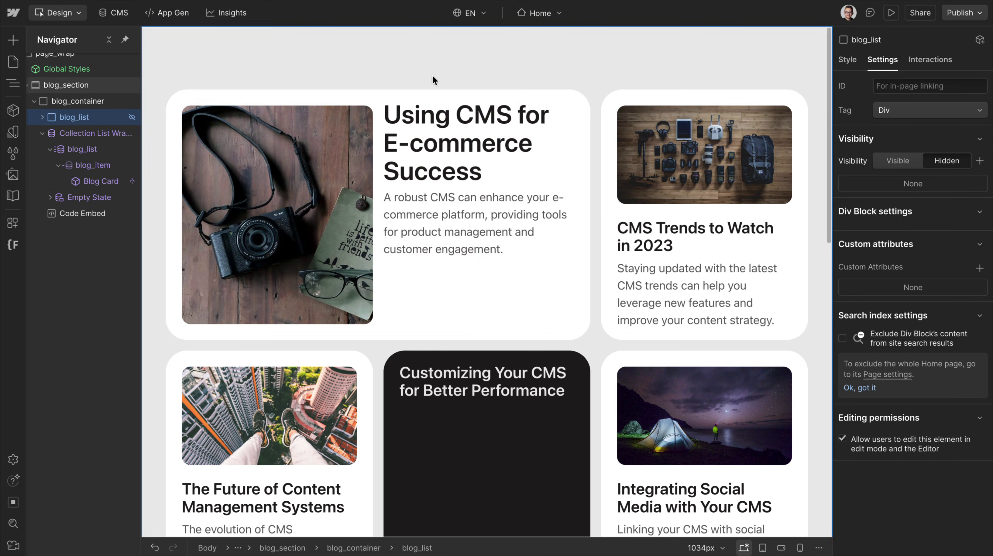